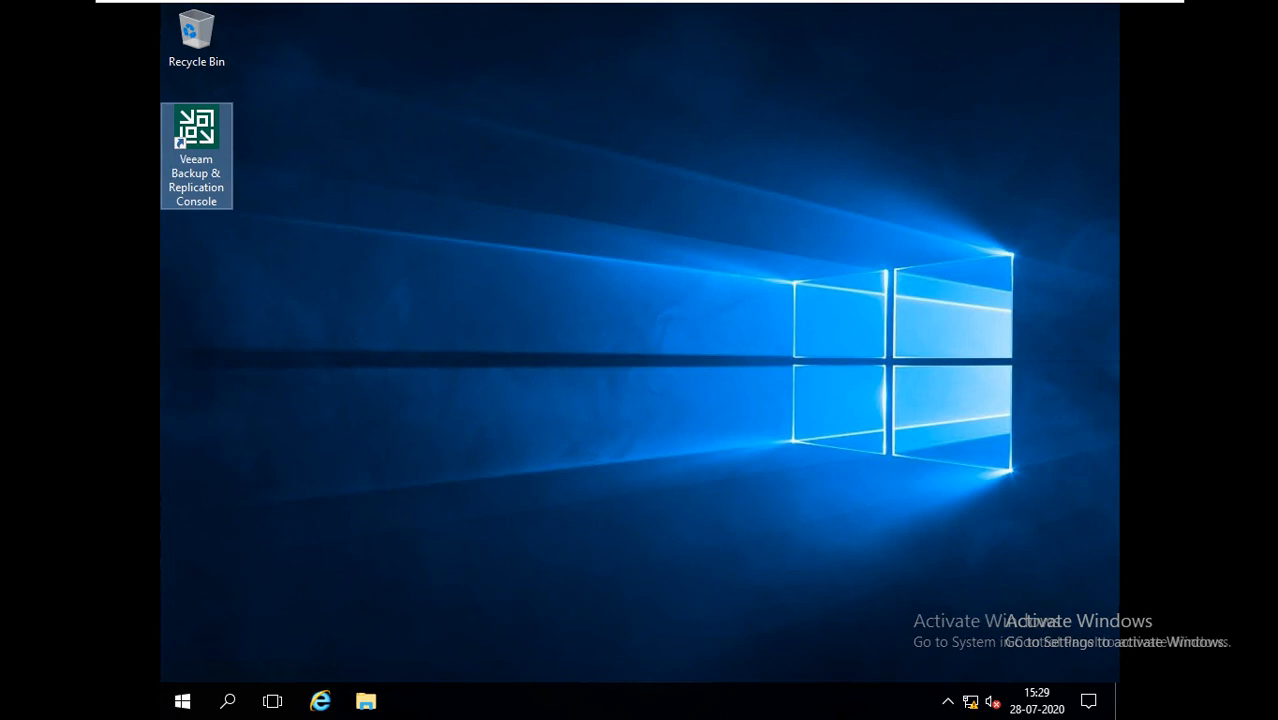
Launch the Veeam console, connect to localhost, and display the backup repositories in the backup infrastructure
click(215, 134)
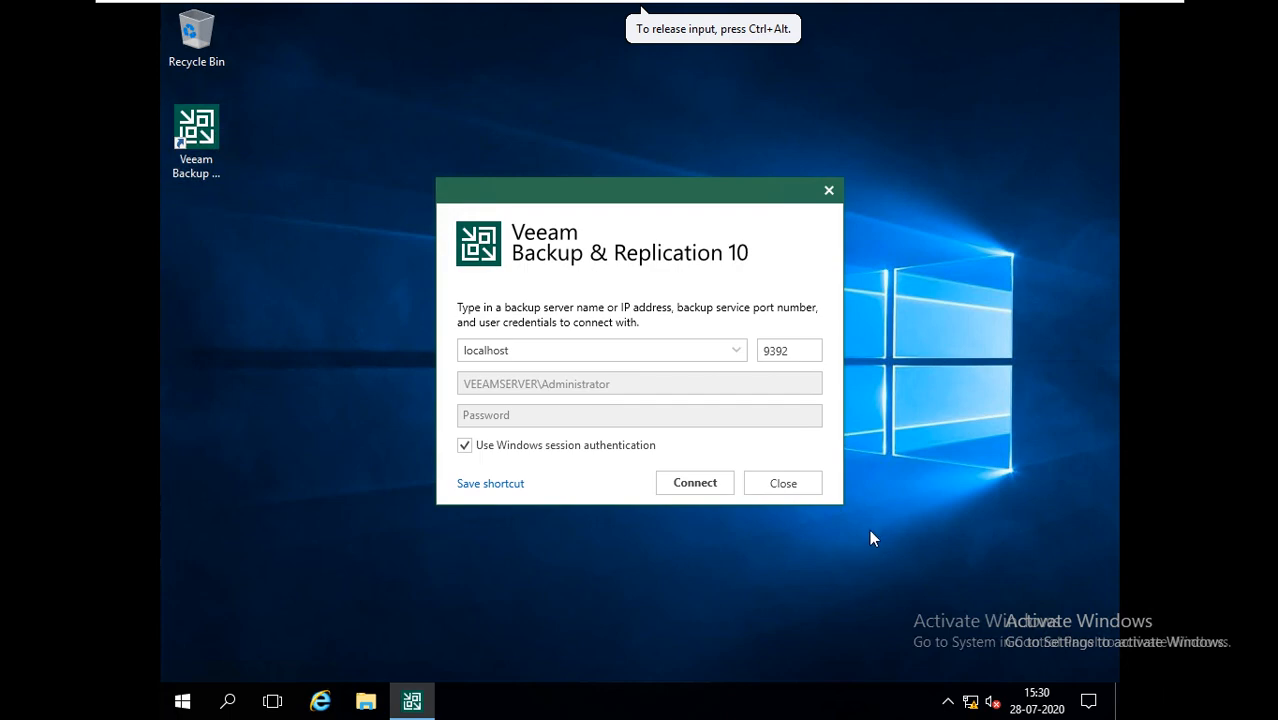
click(695, 484)
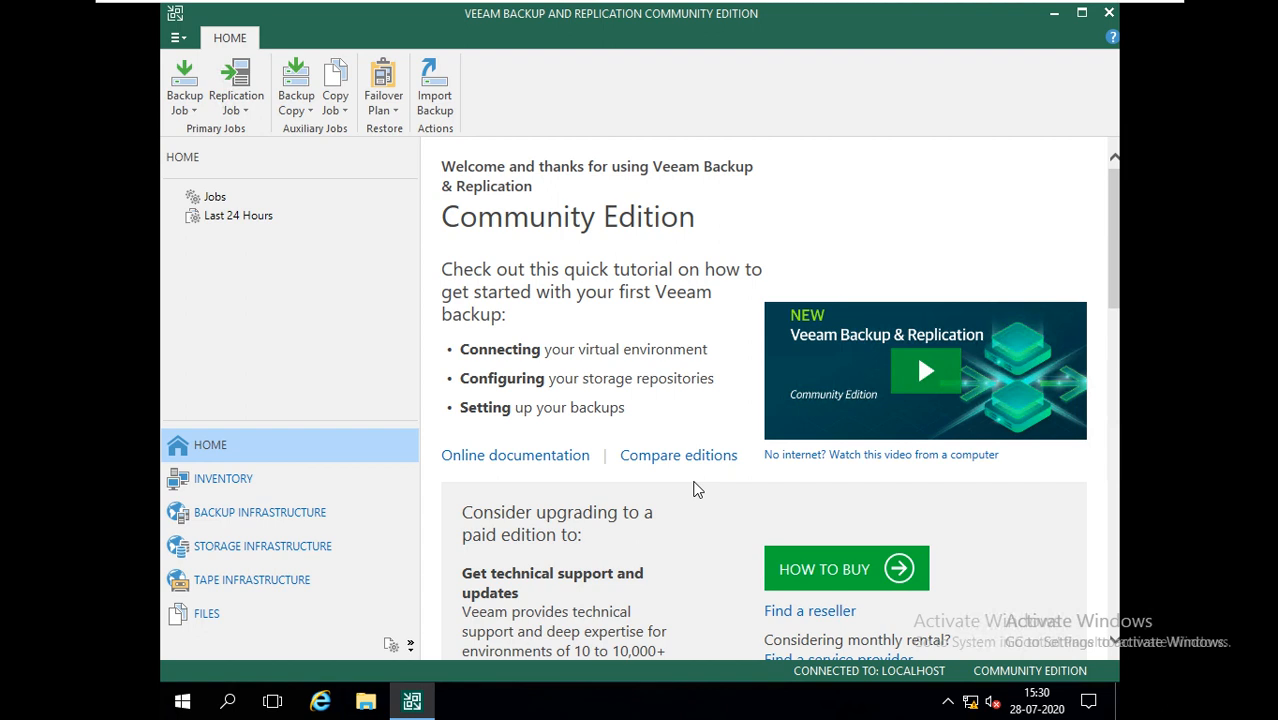
click(292, 522)
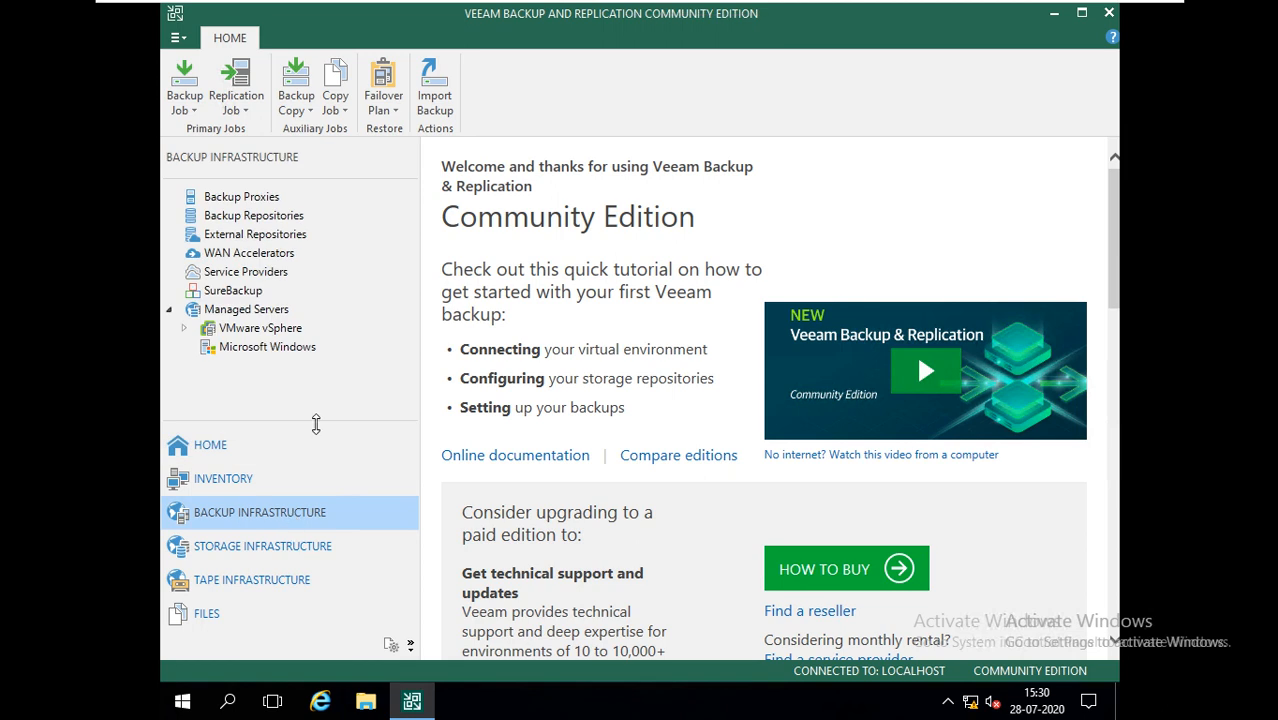
click(268, 217)
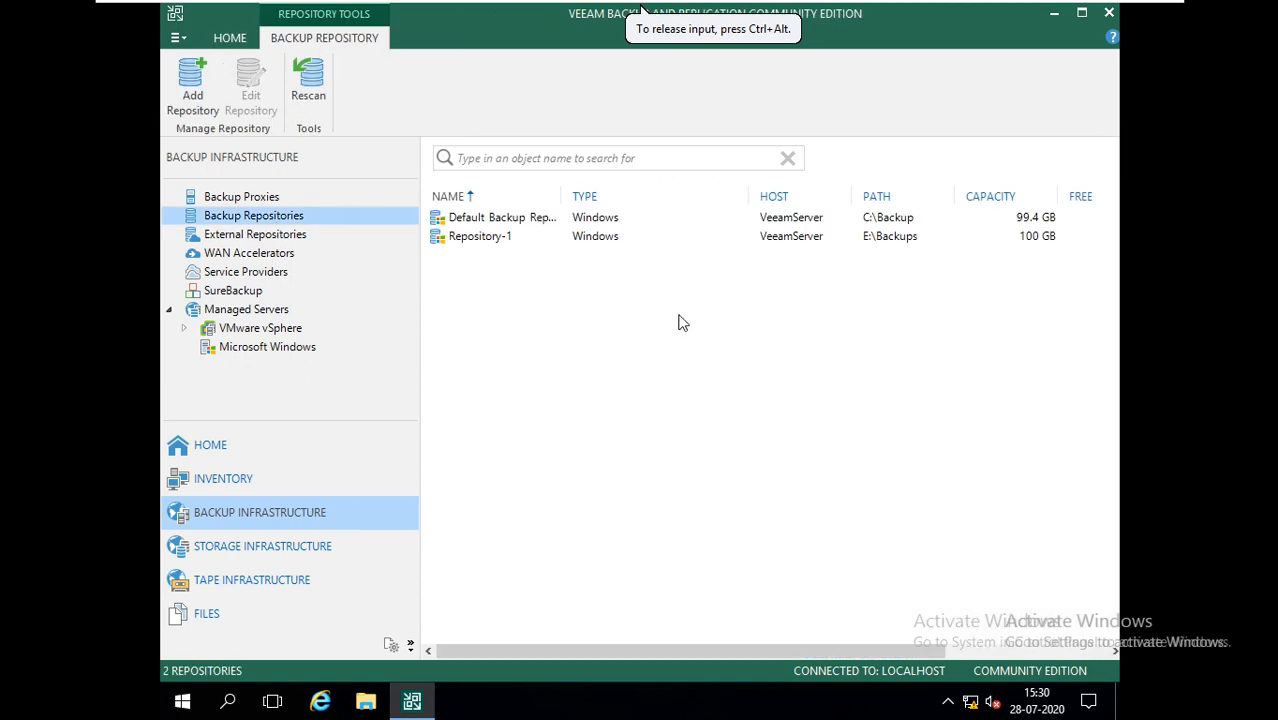
Start adding a backup repository of the direct attached storage type on a Windows server
click(193, 95)
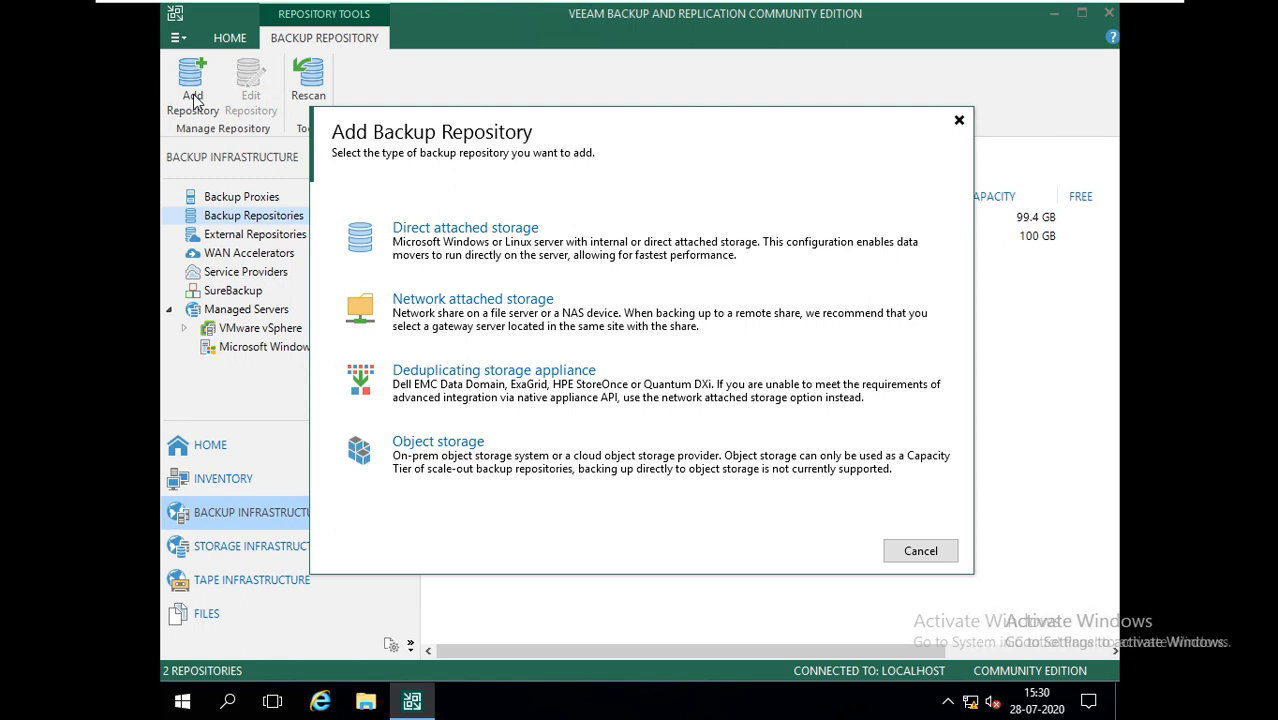
click(504, 262)
click(527, 258)
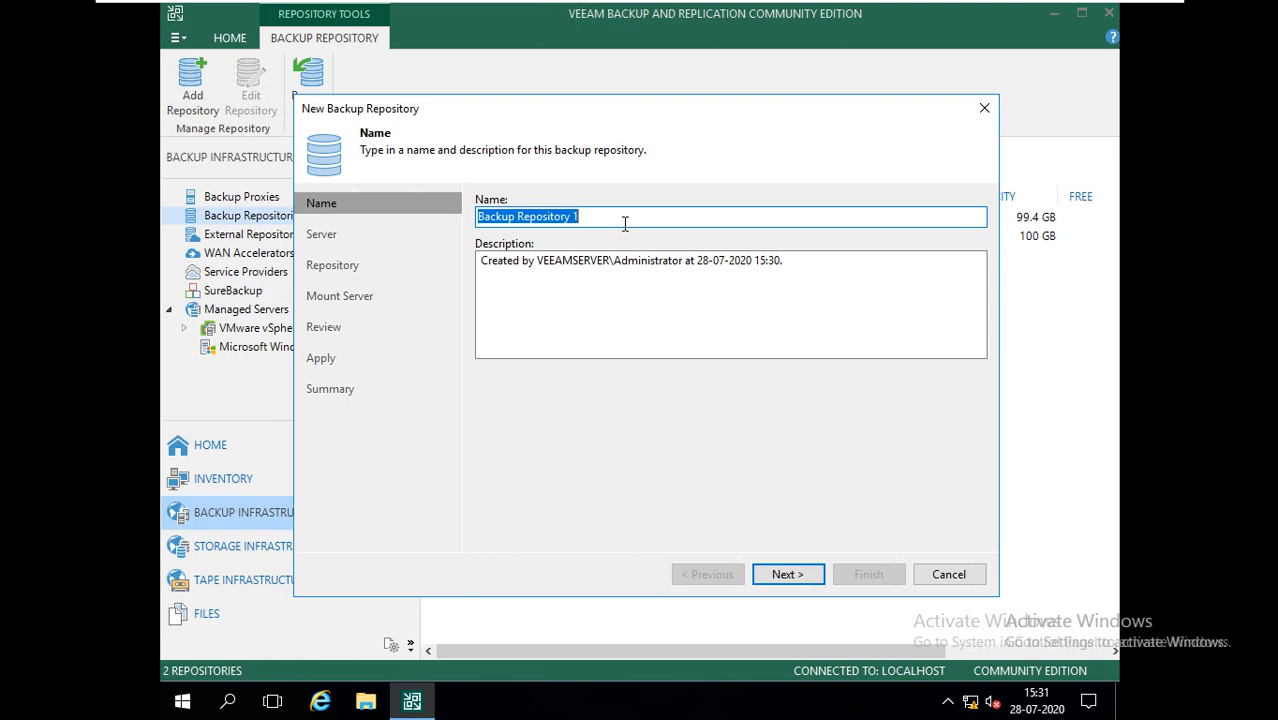
Name the new backup repository Remote-Repository 1
click(516, 216)
key(BackSpace)
key(BackSpace)
key(BackSpace)
key(BackSpace)
key(BackSpace)
key(BackSpace)
key(BackSpace)
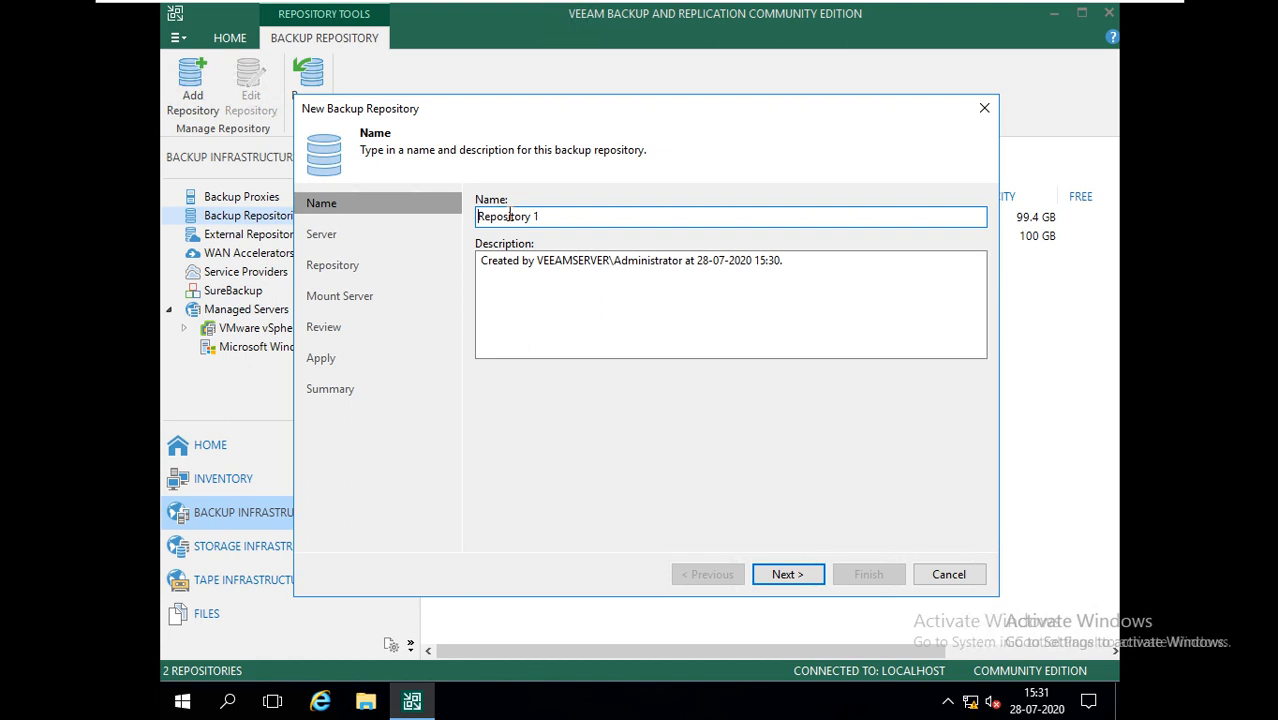
text(Remote-)
Append the line "Added by Remotes server ip 172.16.0.20" to the repository description and continue to the server choice
click(593, 260)
double_click(592, 260)
click(591, 260)
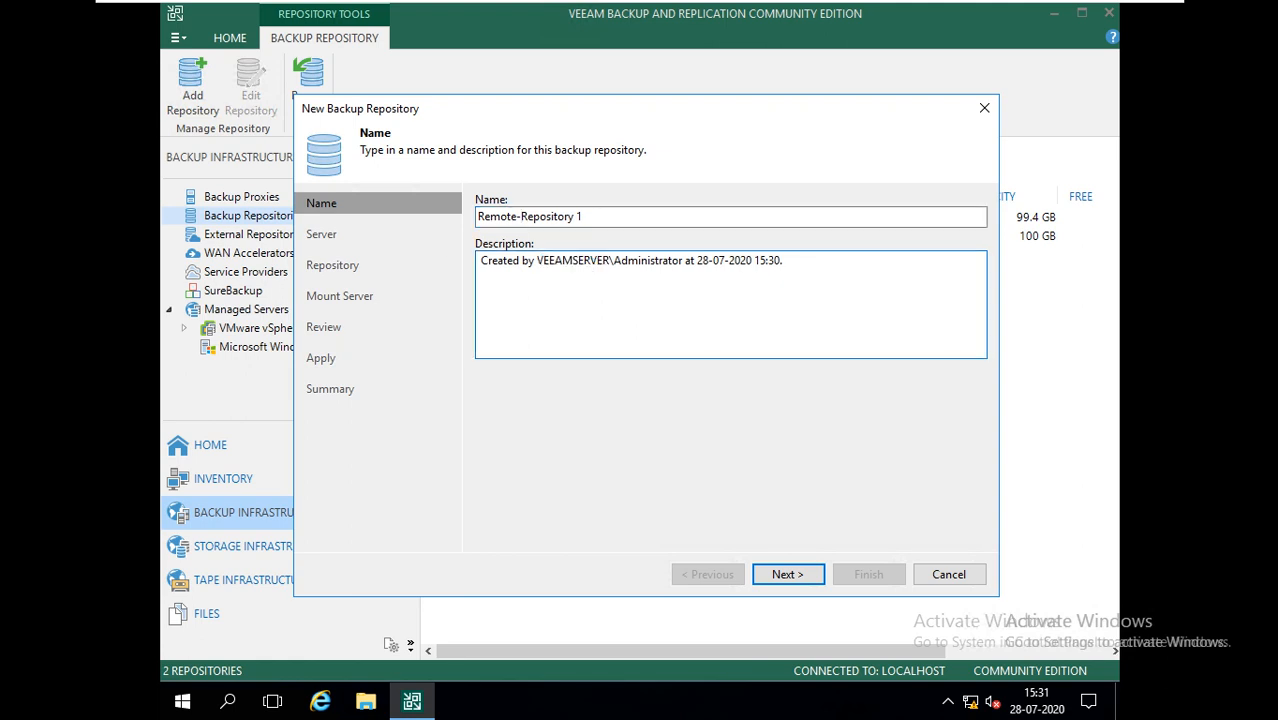
click(831, 266)
key(Return)
key(Return)
text(Addede)
key(BackSpace)
key(BackSpace)
text(by Remotes server ip 172)
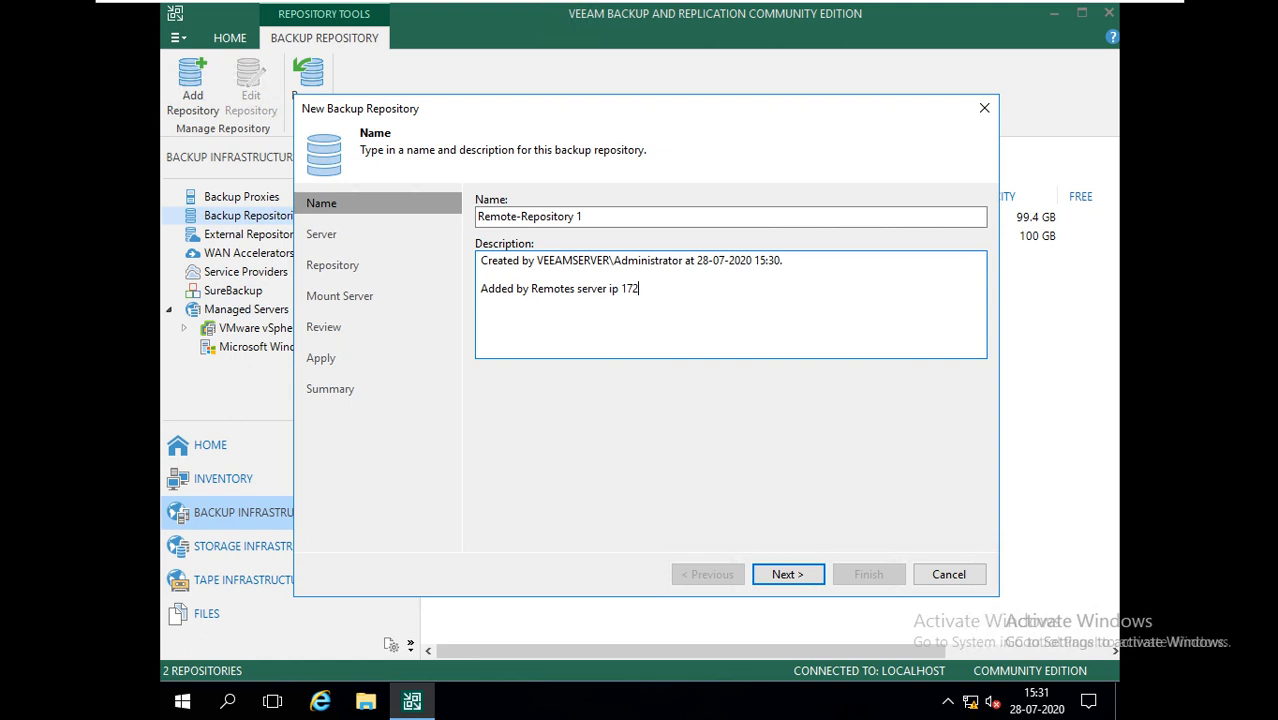
text(.16.0.20)
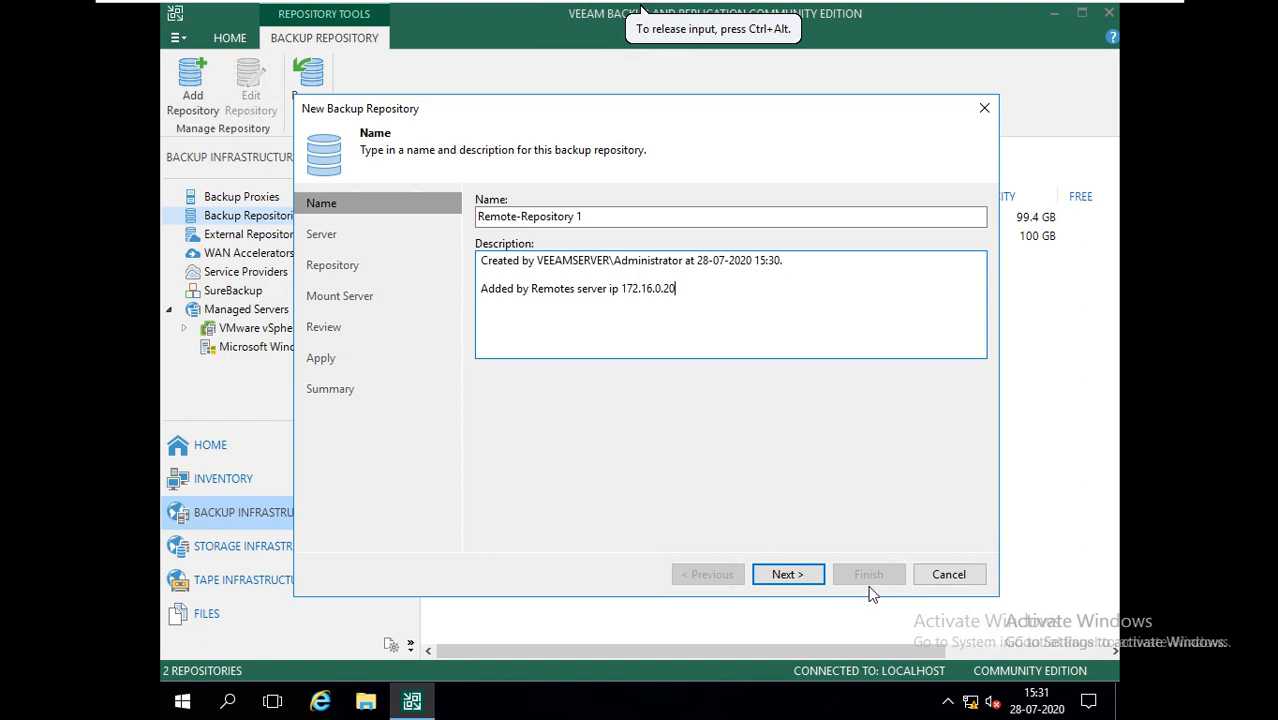
click(787, 574)
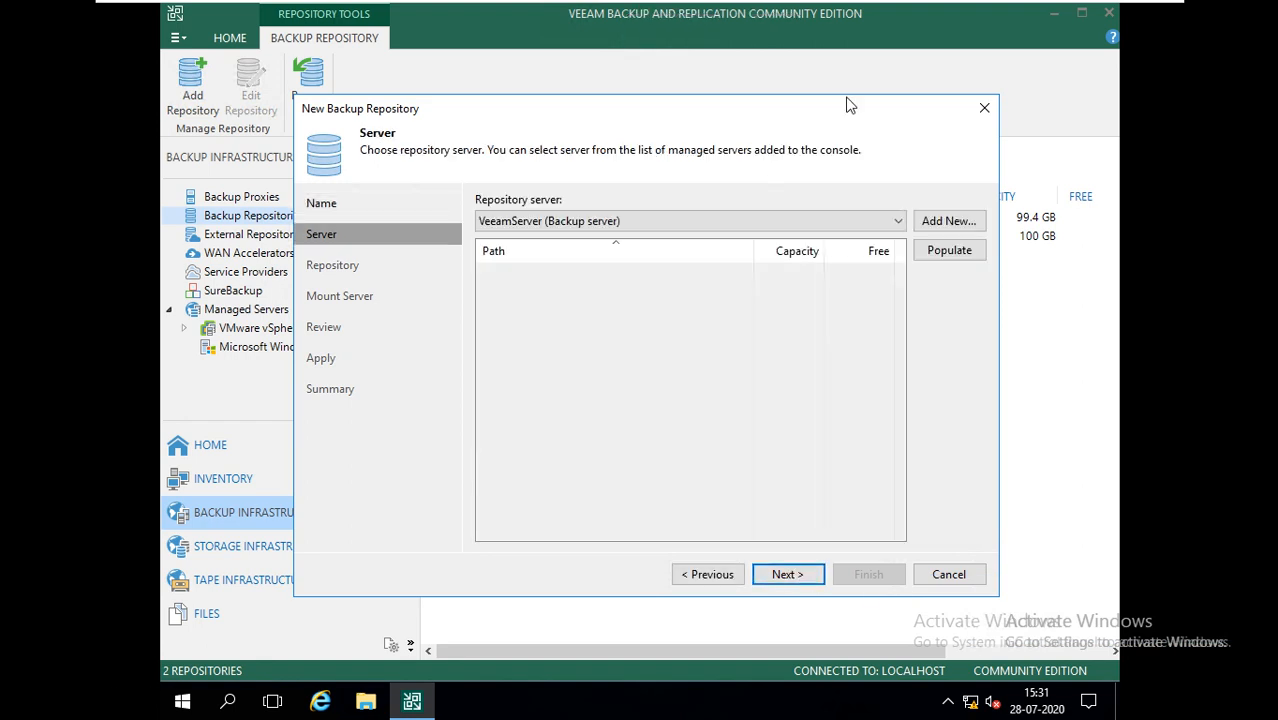
Begin adding a new Windows repository server with the IP address 172.16.0.20 and proceed to its credentials
click(808, 219)
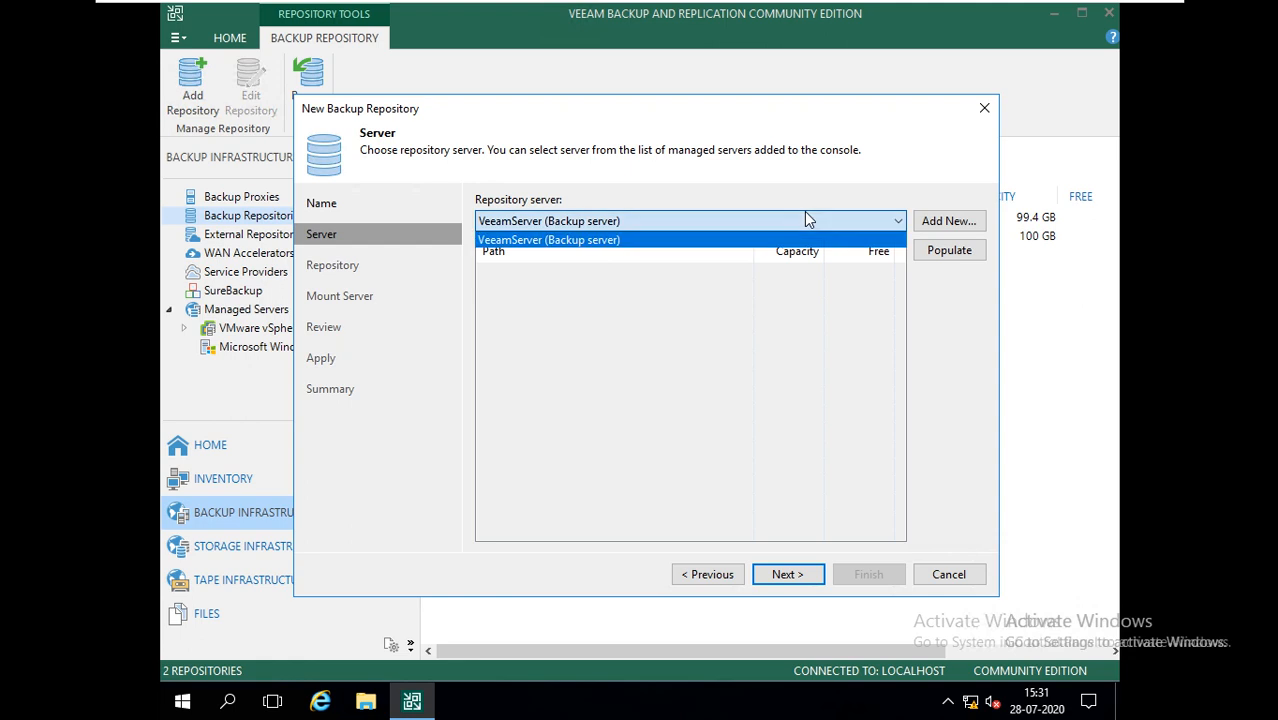
click(948, 224)
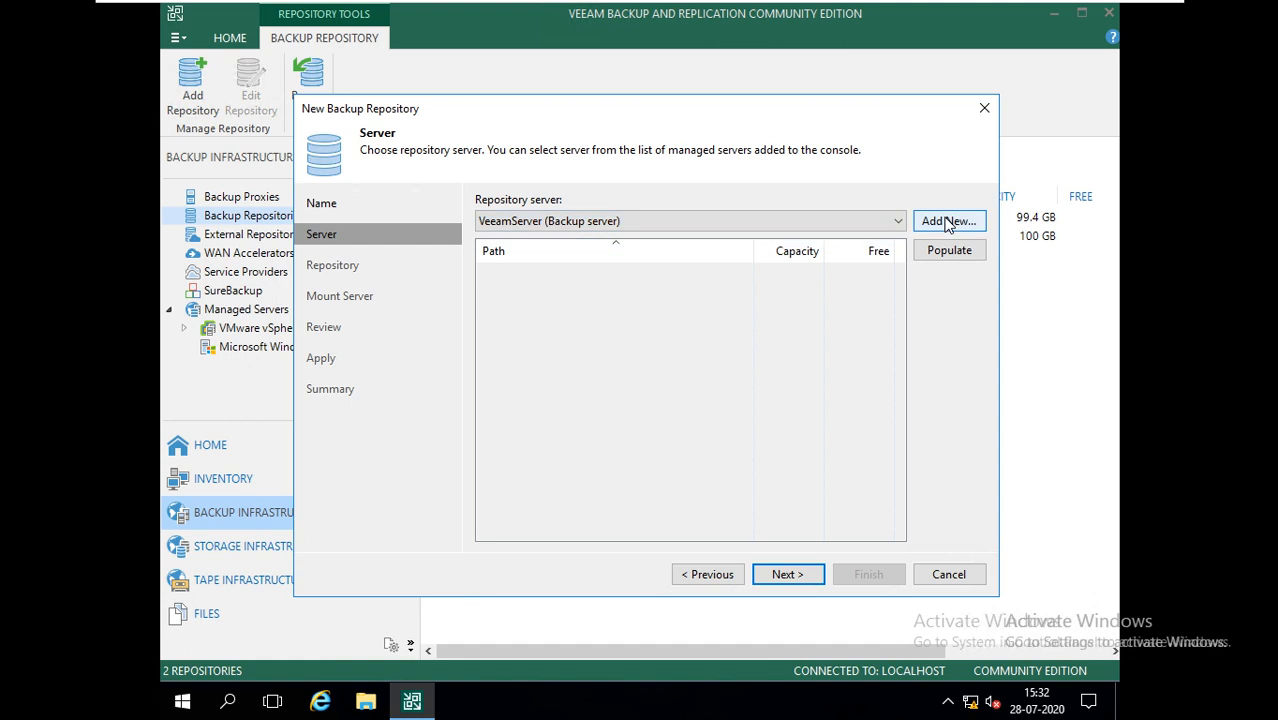
click(947, 224)
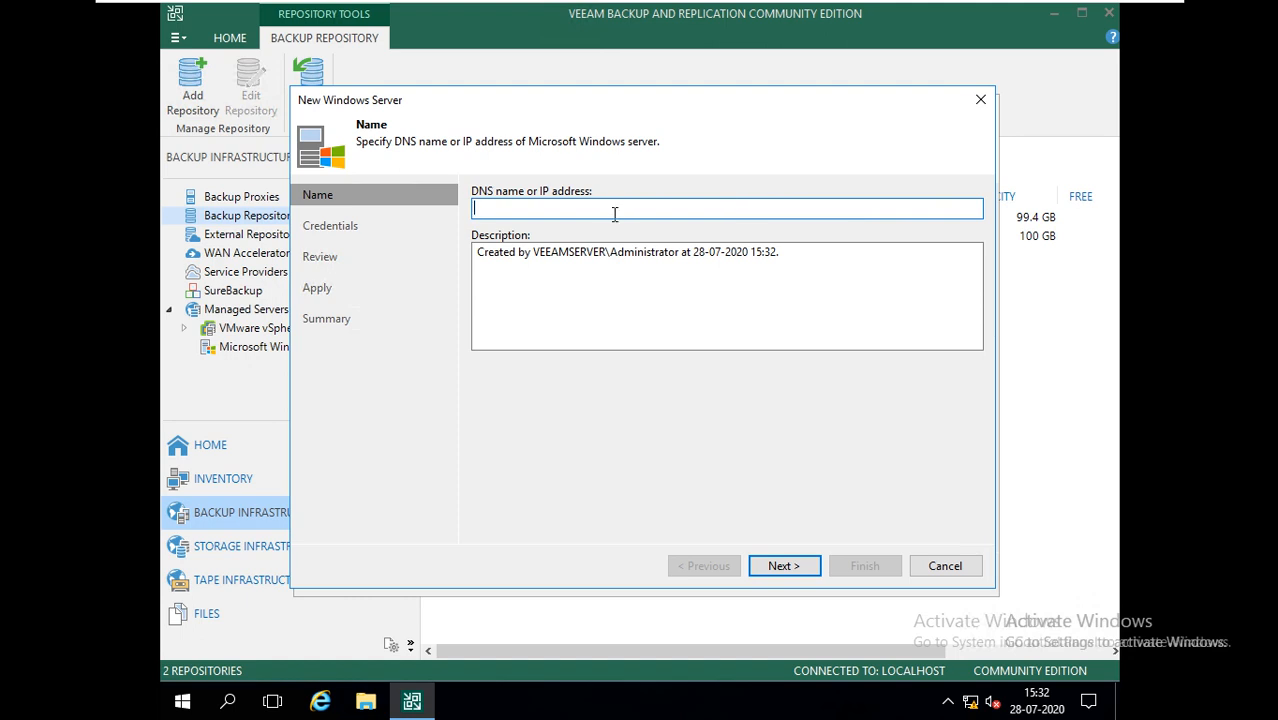
text(172.16.0.20)
click(781, 567)
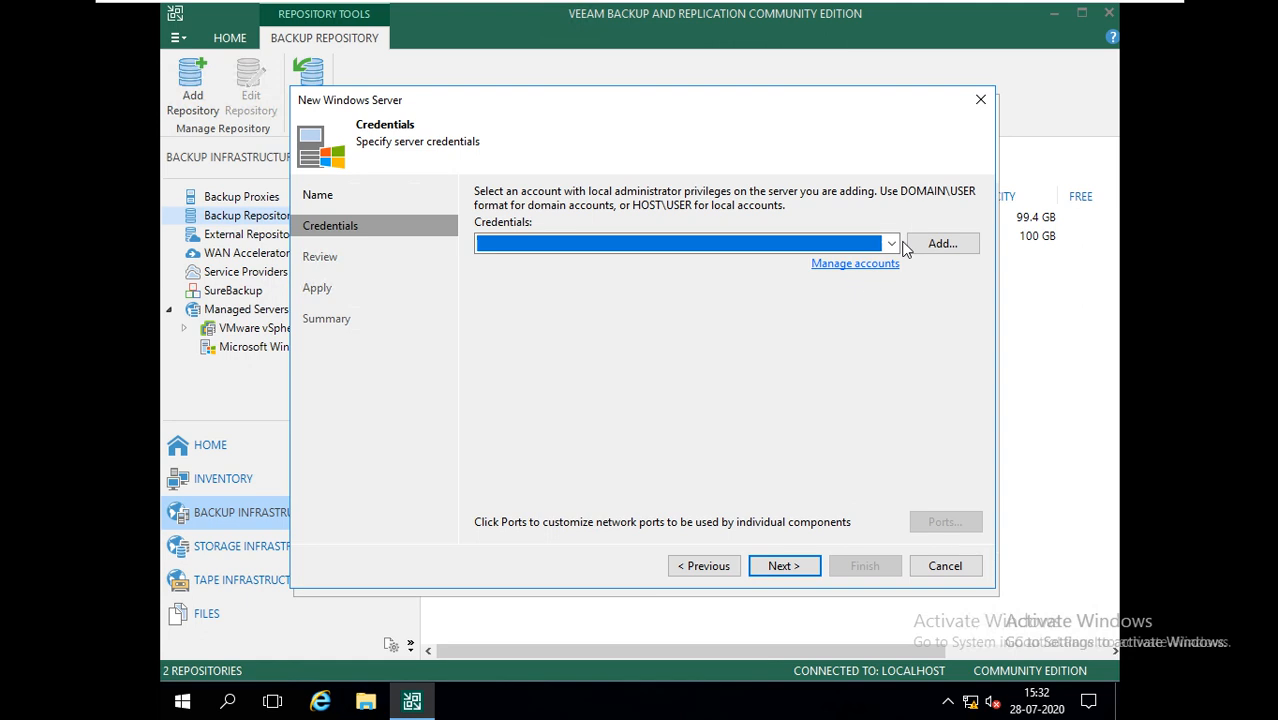
Create new server credentials with the username admin\Administrator and enter the account password
click(876, 244)
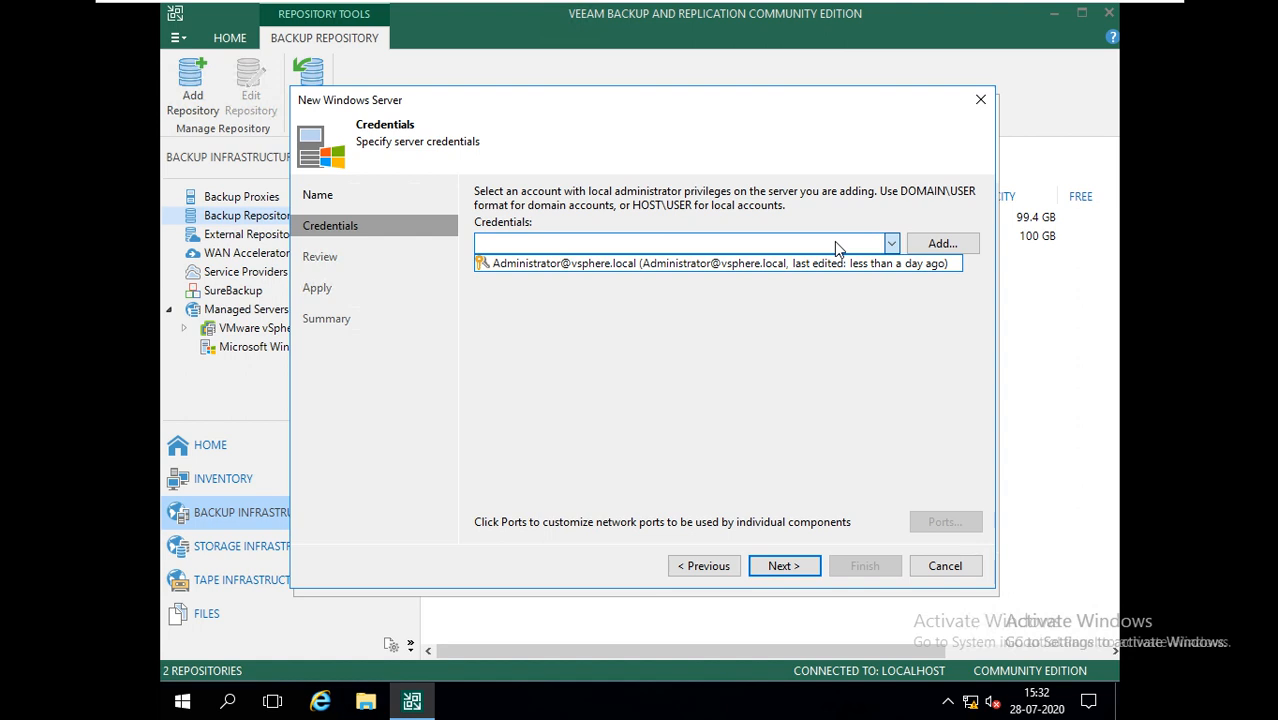
click(945, 248)
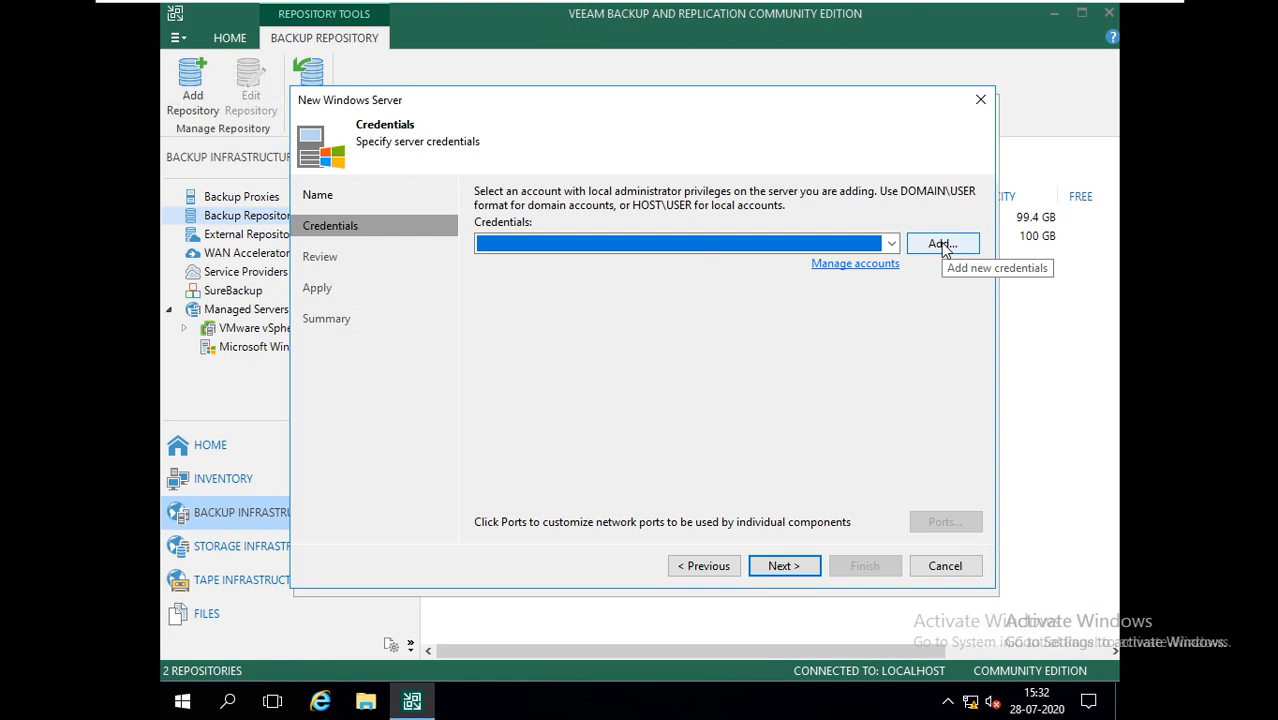
click(943, 245)
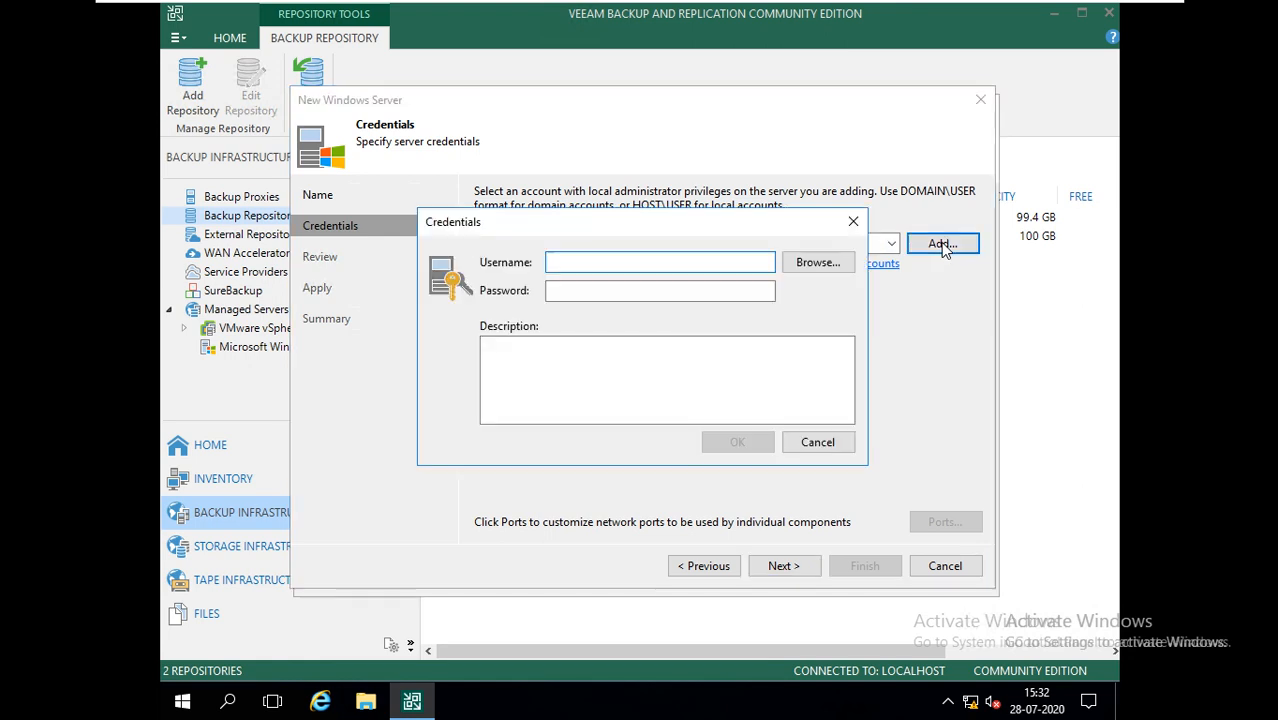
text(Administrator)
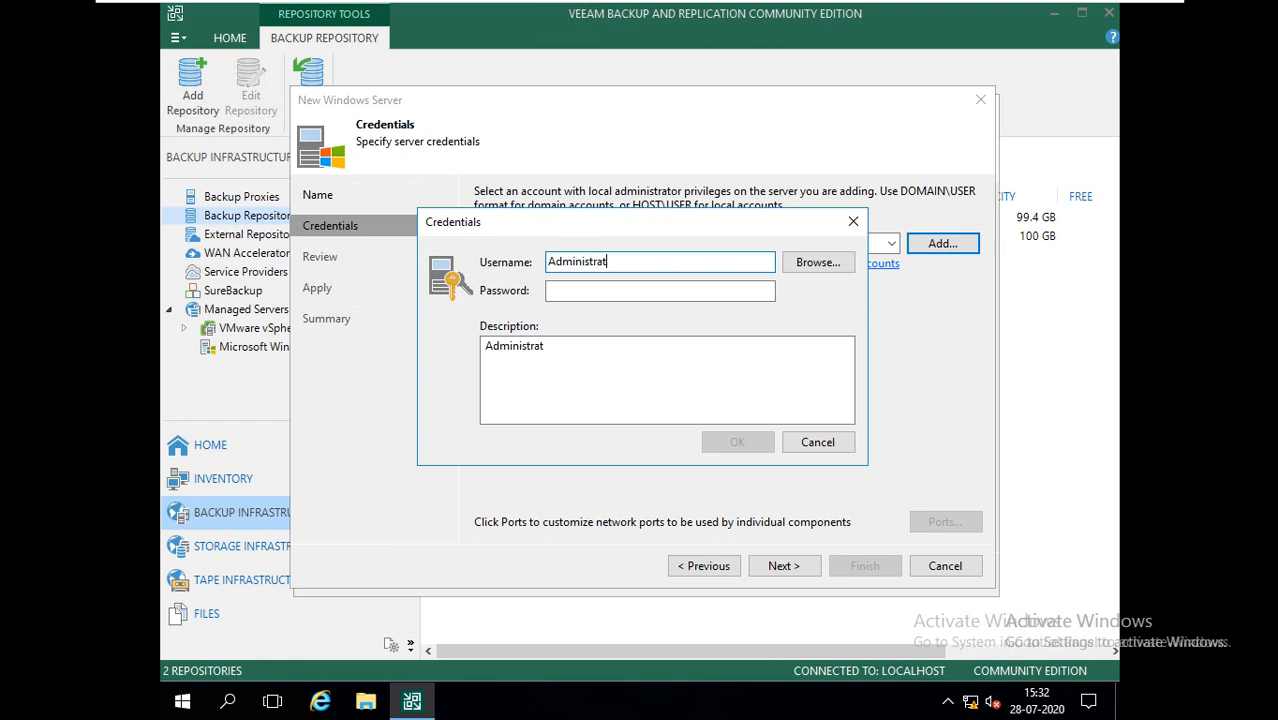
key(Tab)
text(••••••••)
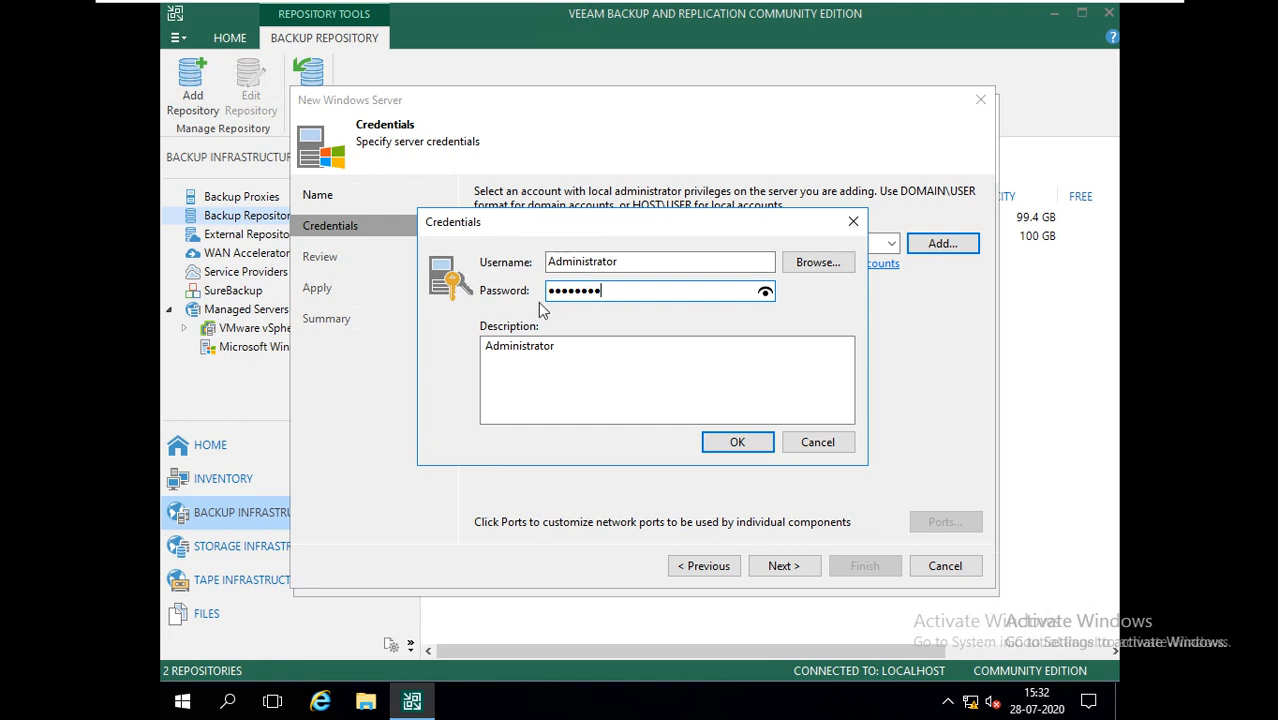
click(559, 253)
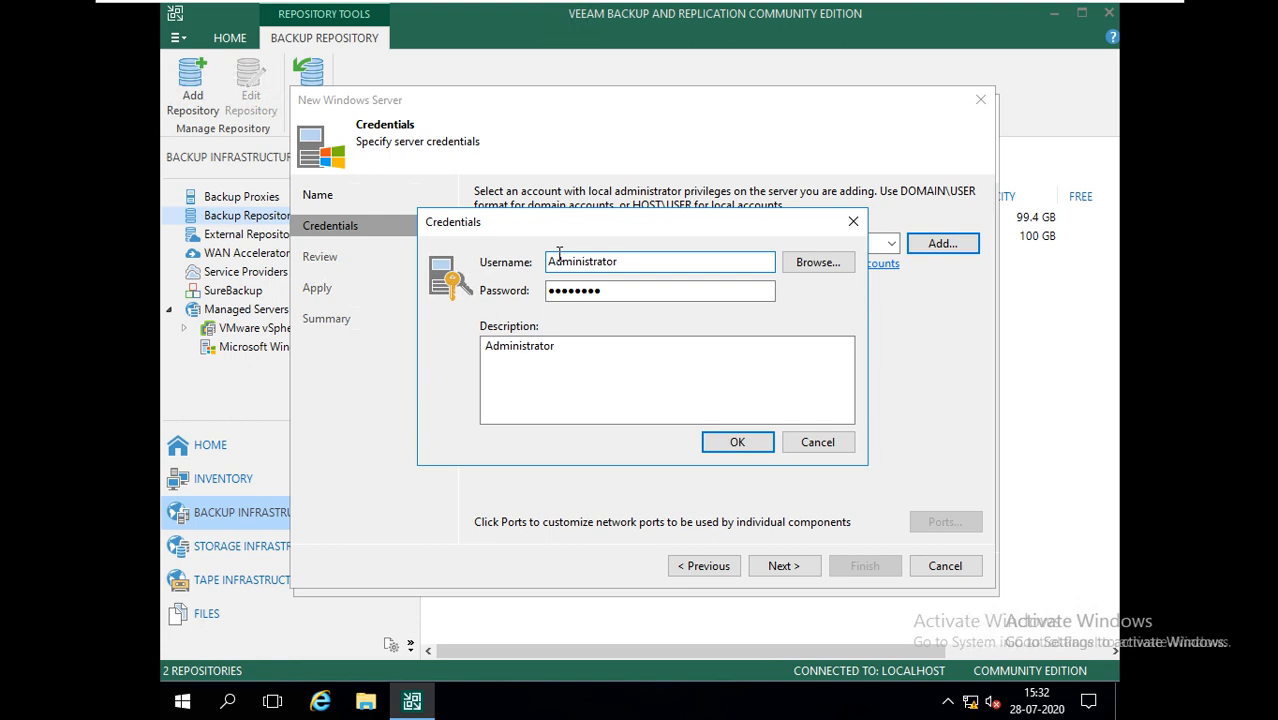
text(a)
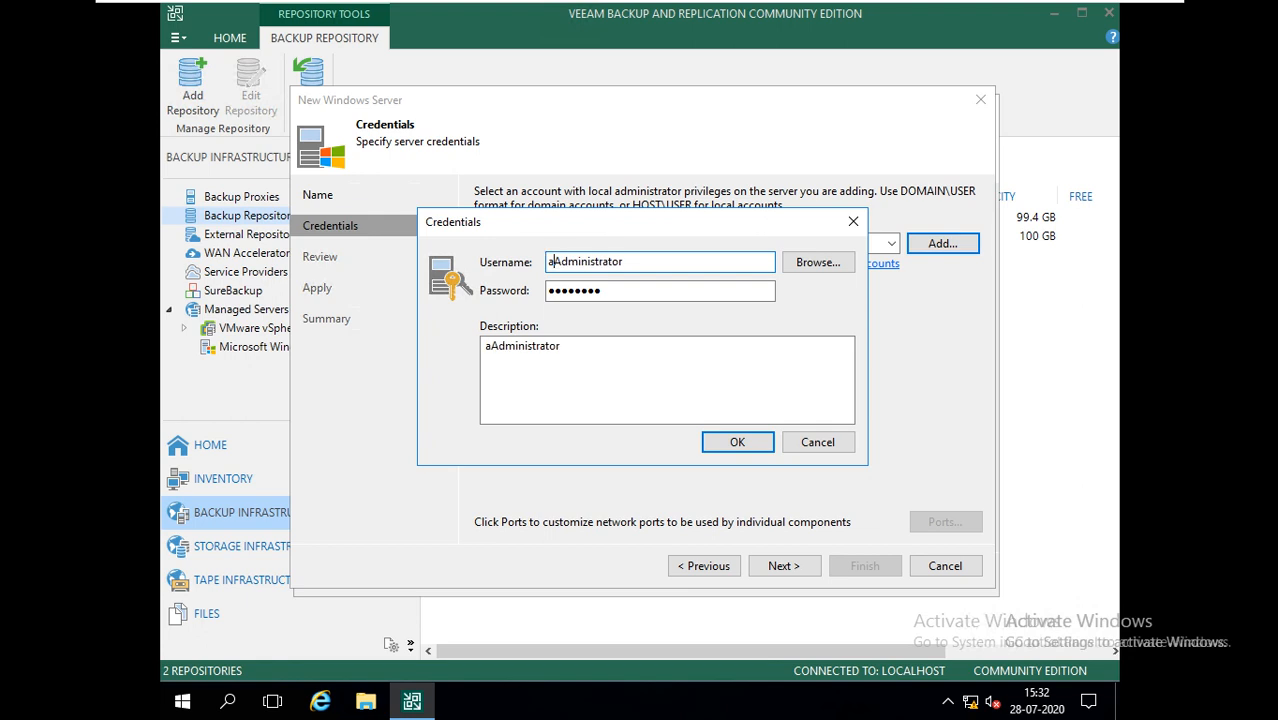
text(dmin\)
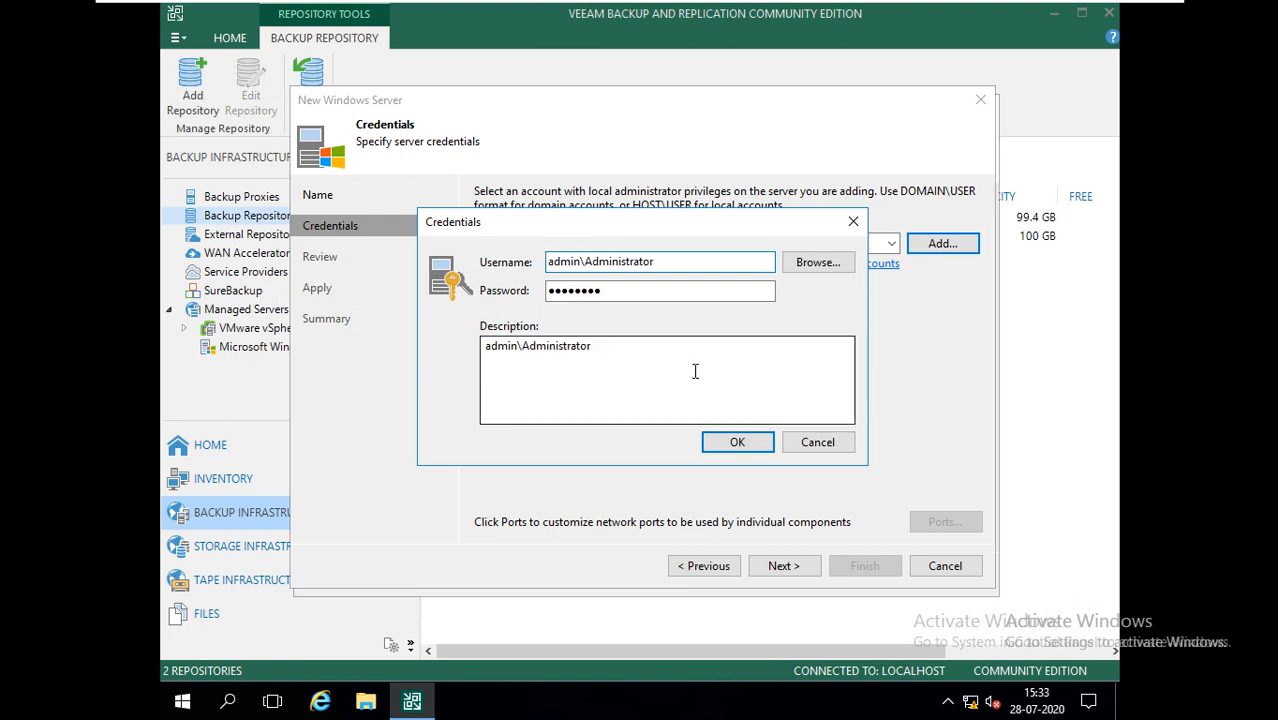
click(725, 443)
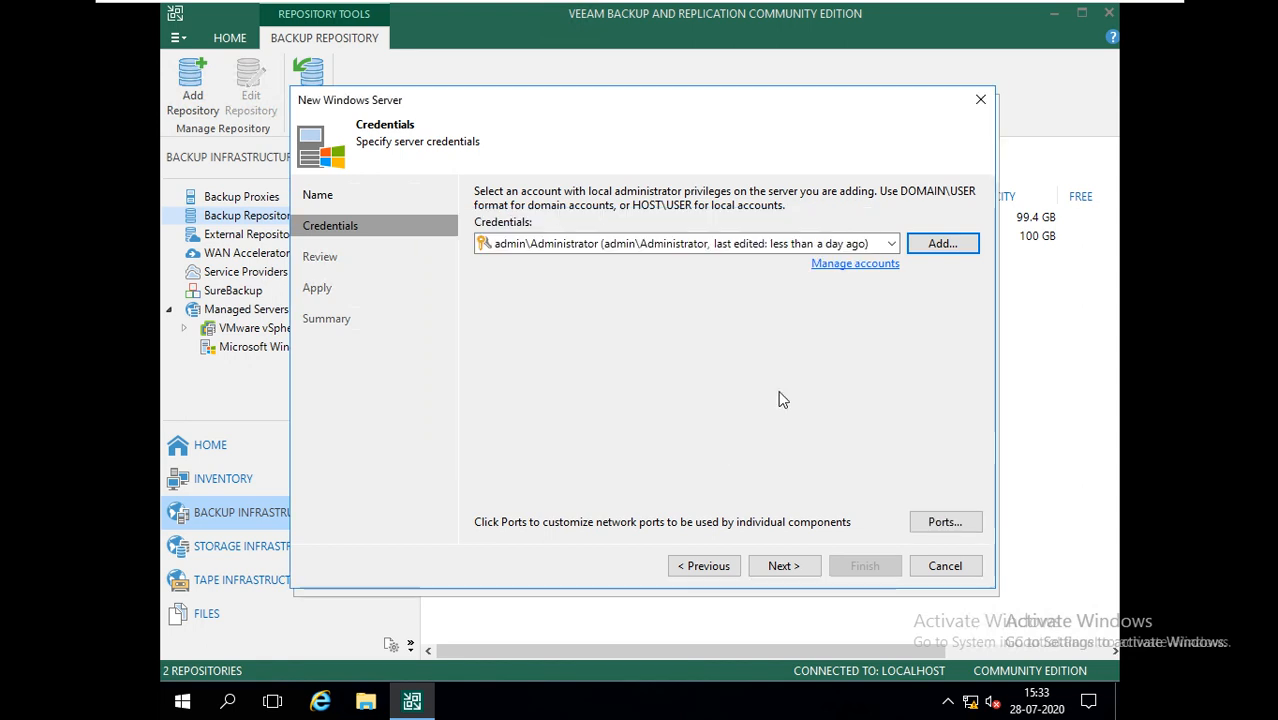
Review and apply the new Windows server settings, installing the Transport component, and finish adding the server
click(798, 566)
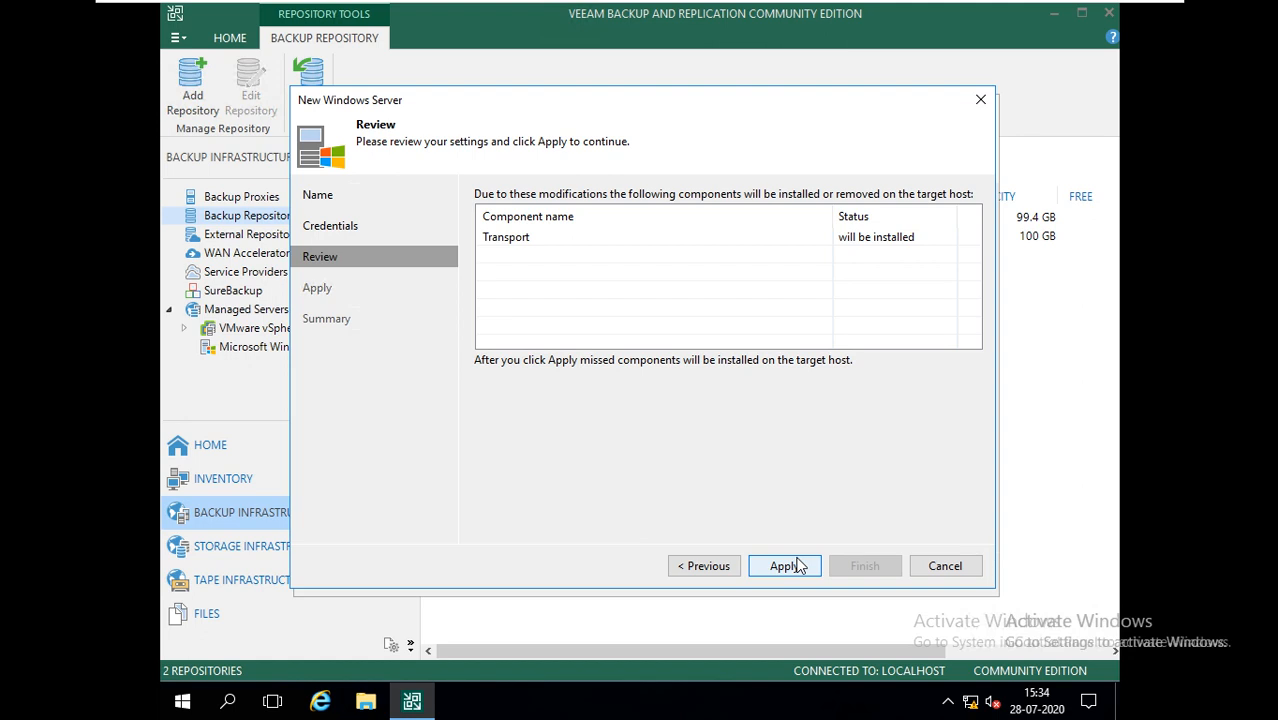
click(785, 567)
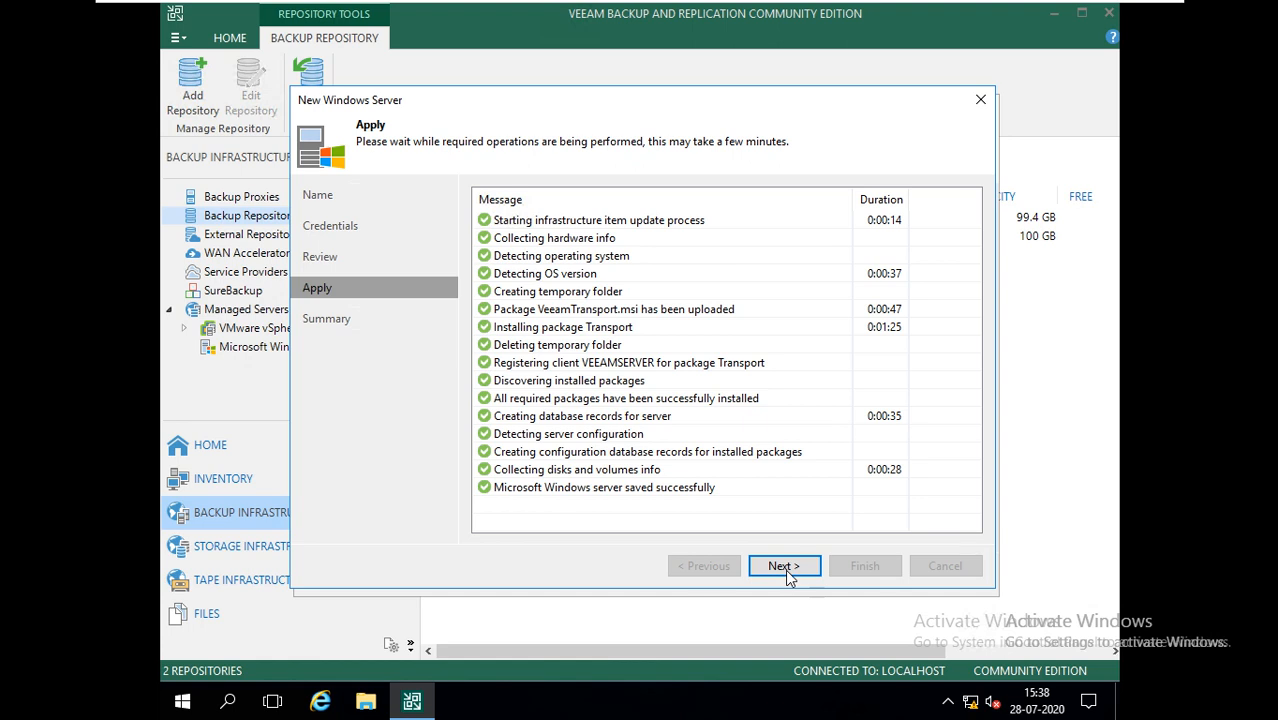
click(785, 567)
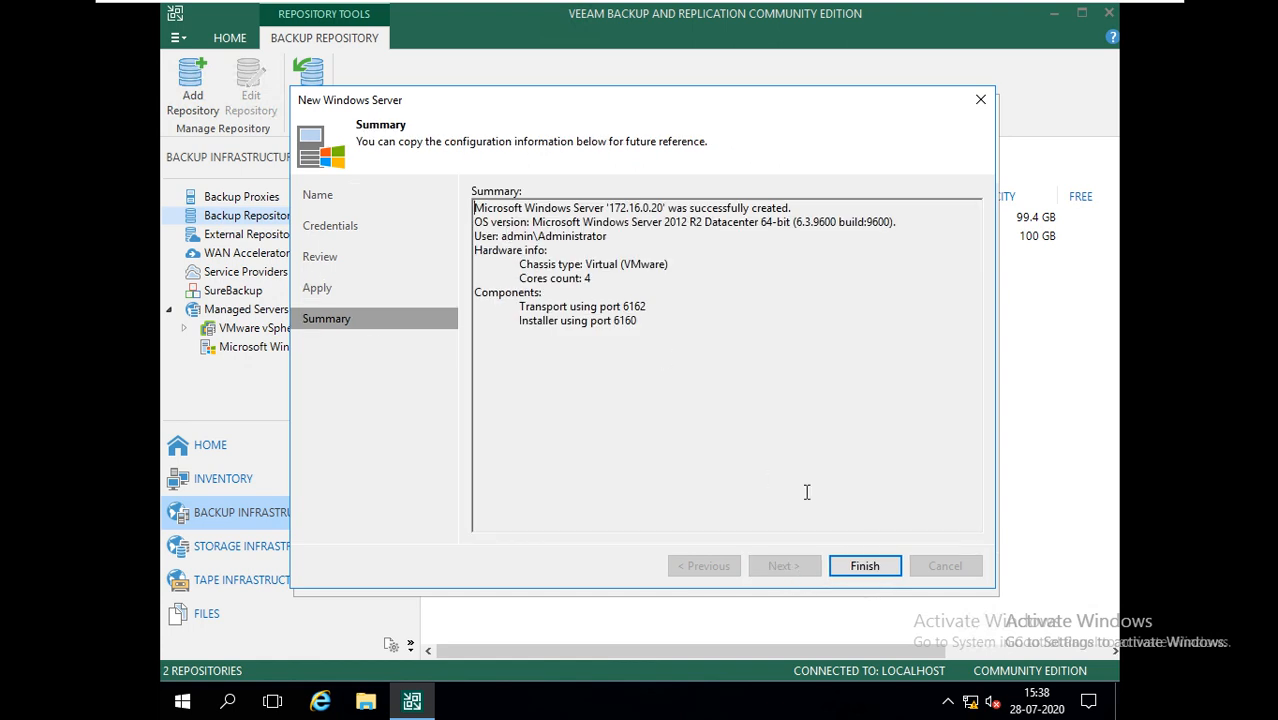
click(866, 566)
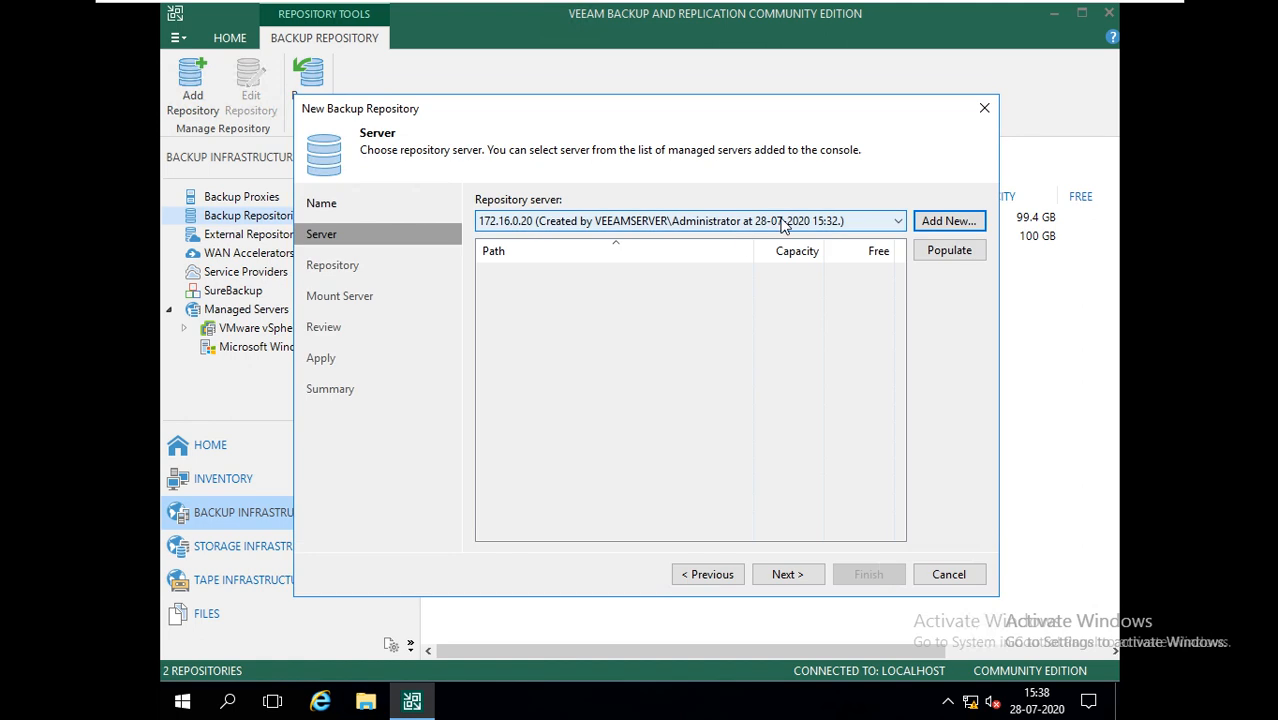
Populate the drive list of server 172.16.0.20 and choose the F:\ volume for the repository
click(926, 252)
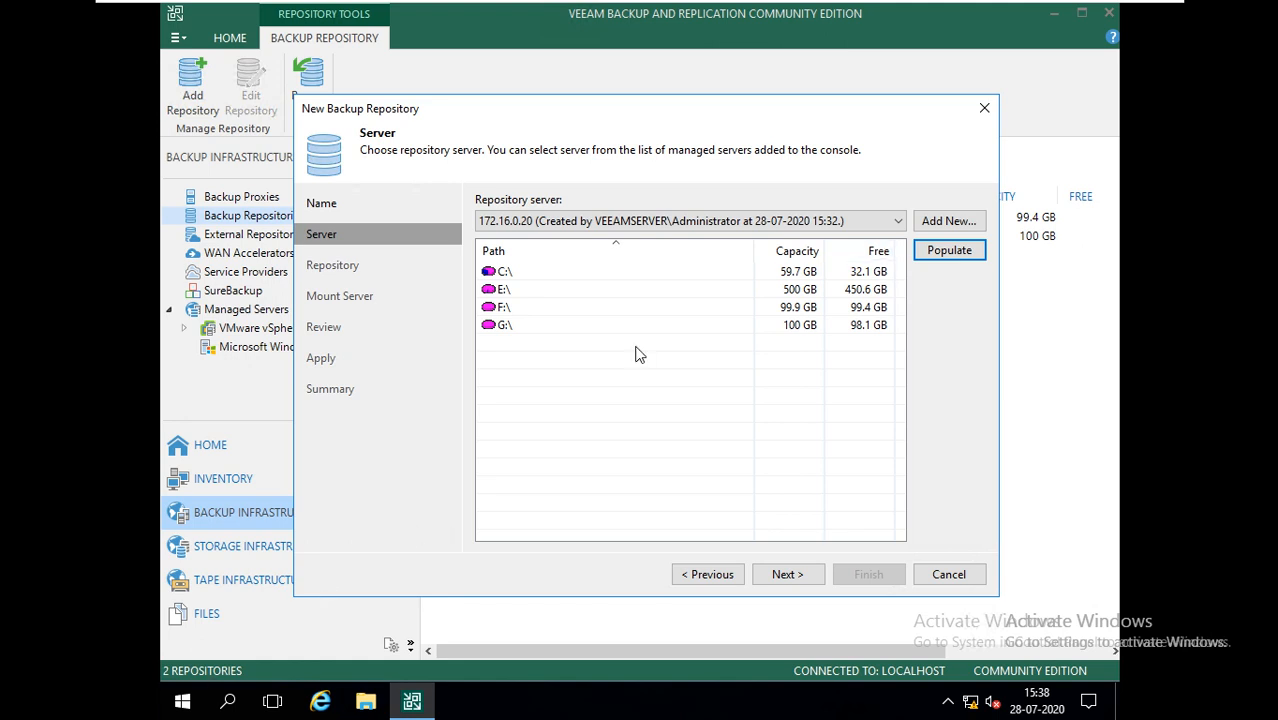
click(889, 5)
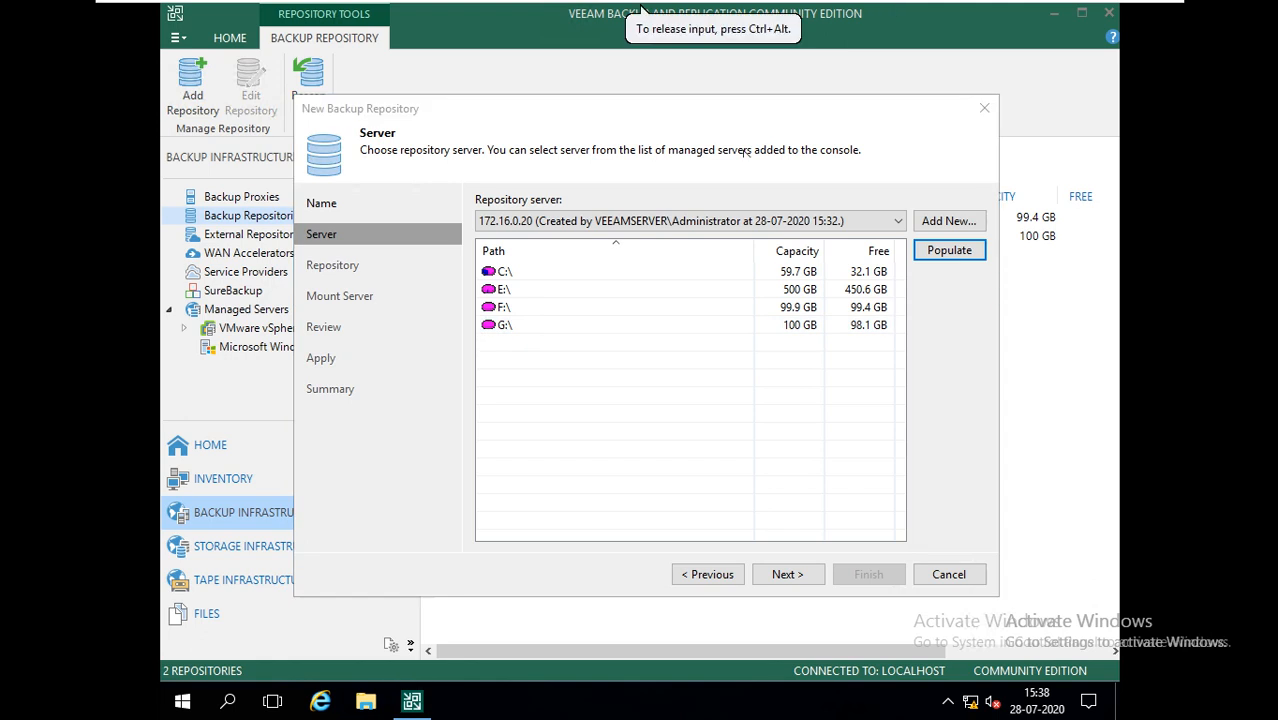
click(612, 309)
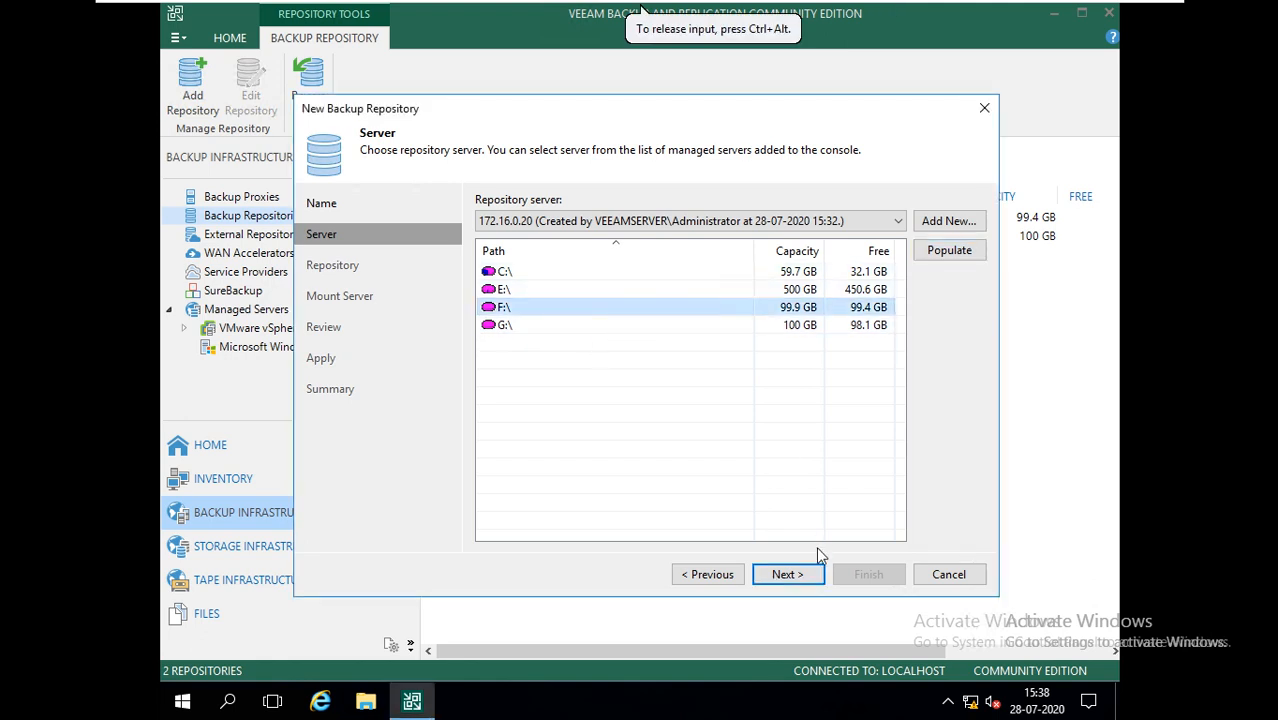
click(788, 576)
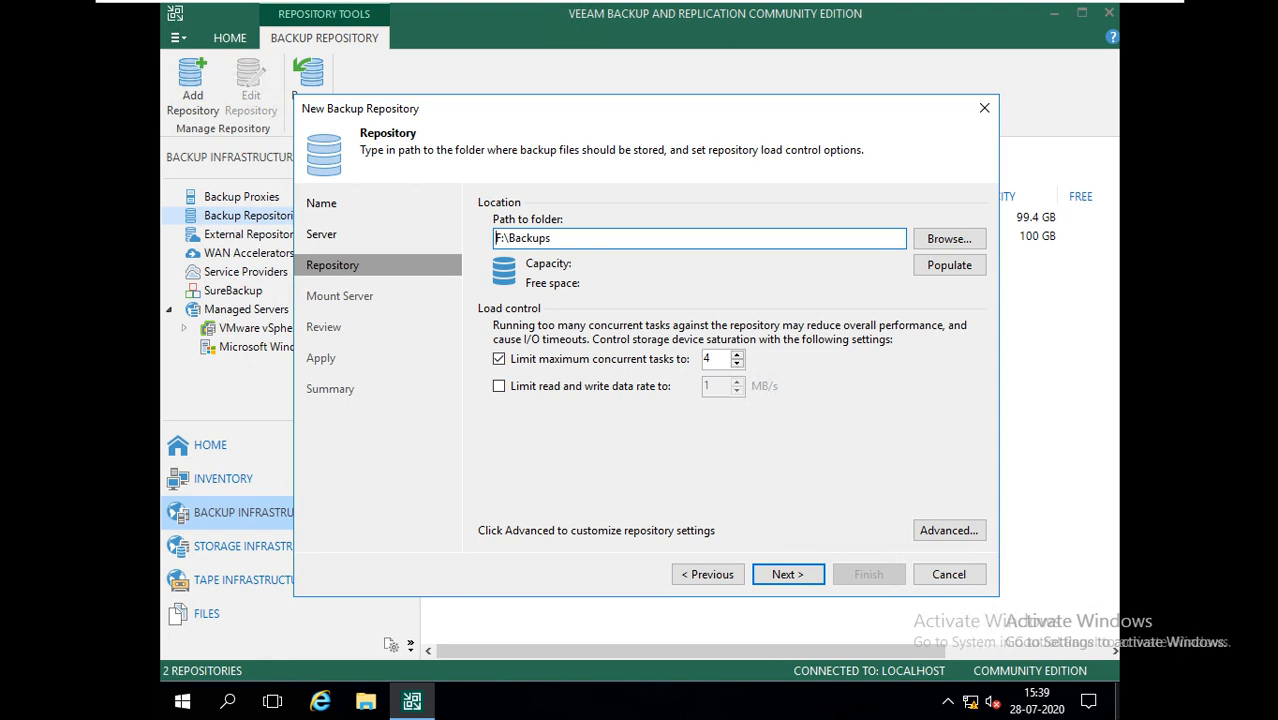
Populate the capacity details for the F:\Backups folder and accept the repository location and load control settings
click(1012, 386)
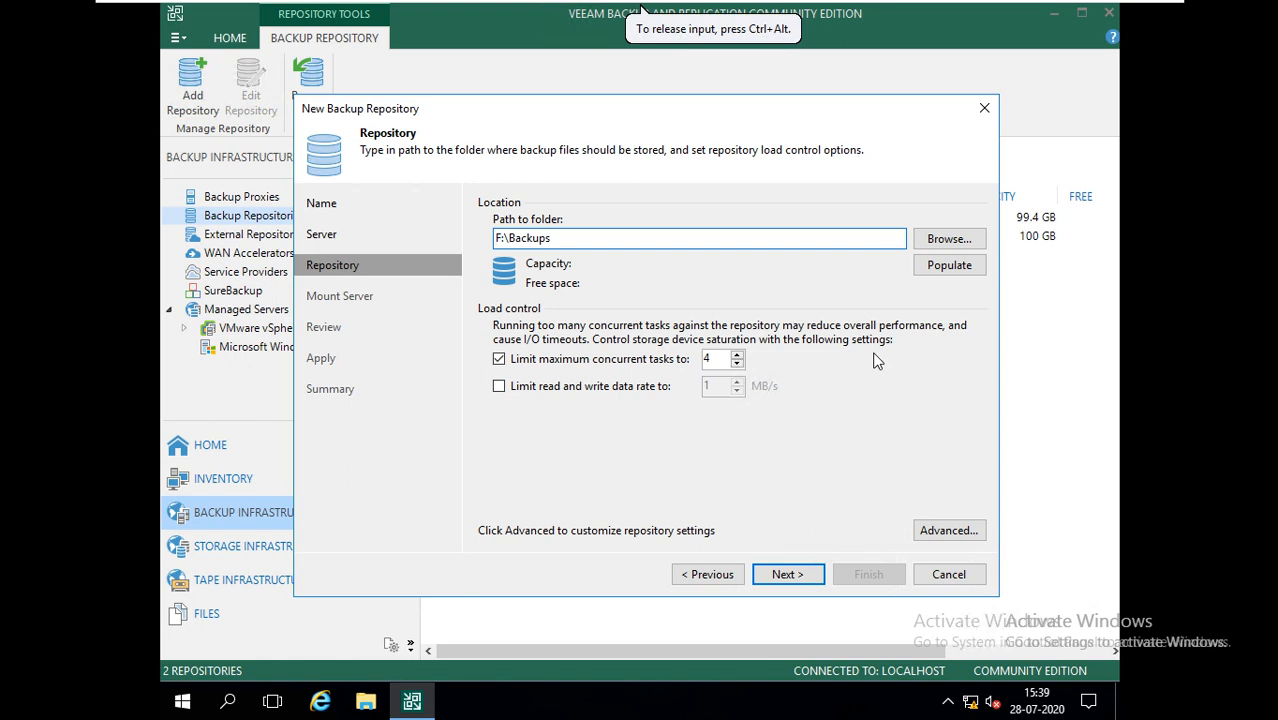
click(966, 266)
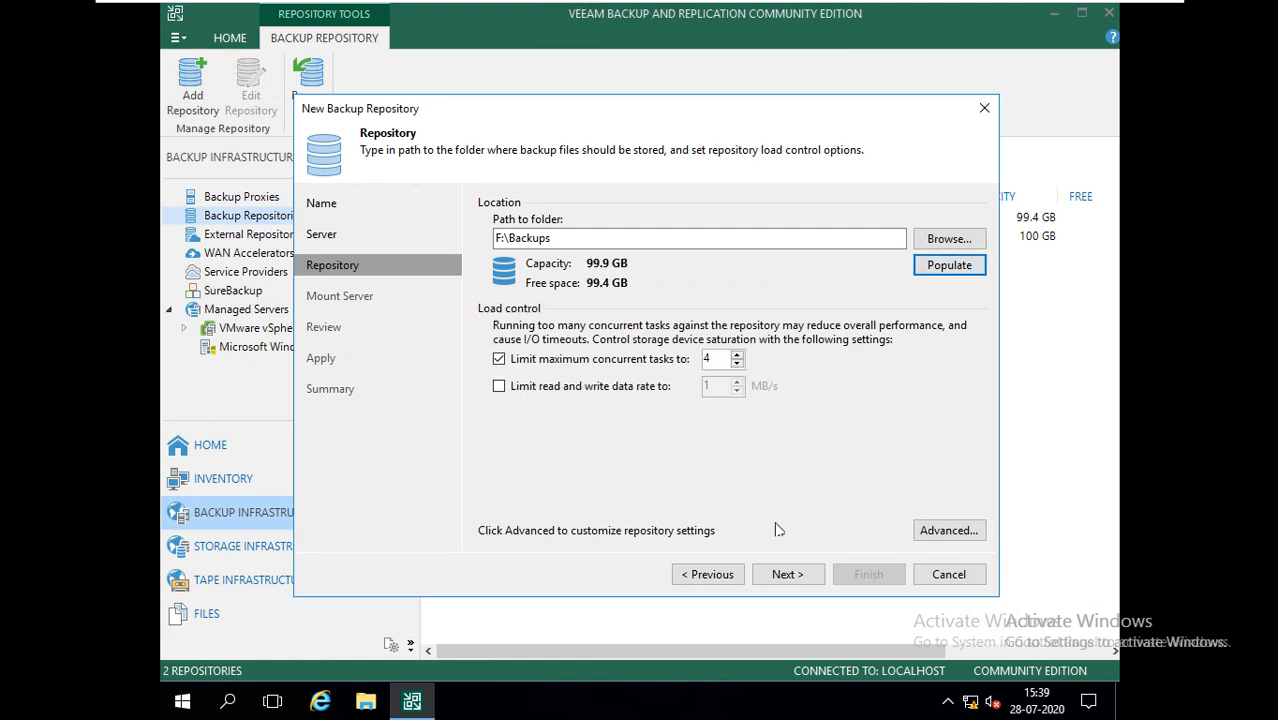
click(783, 577)
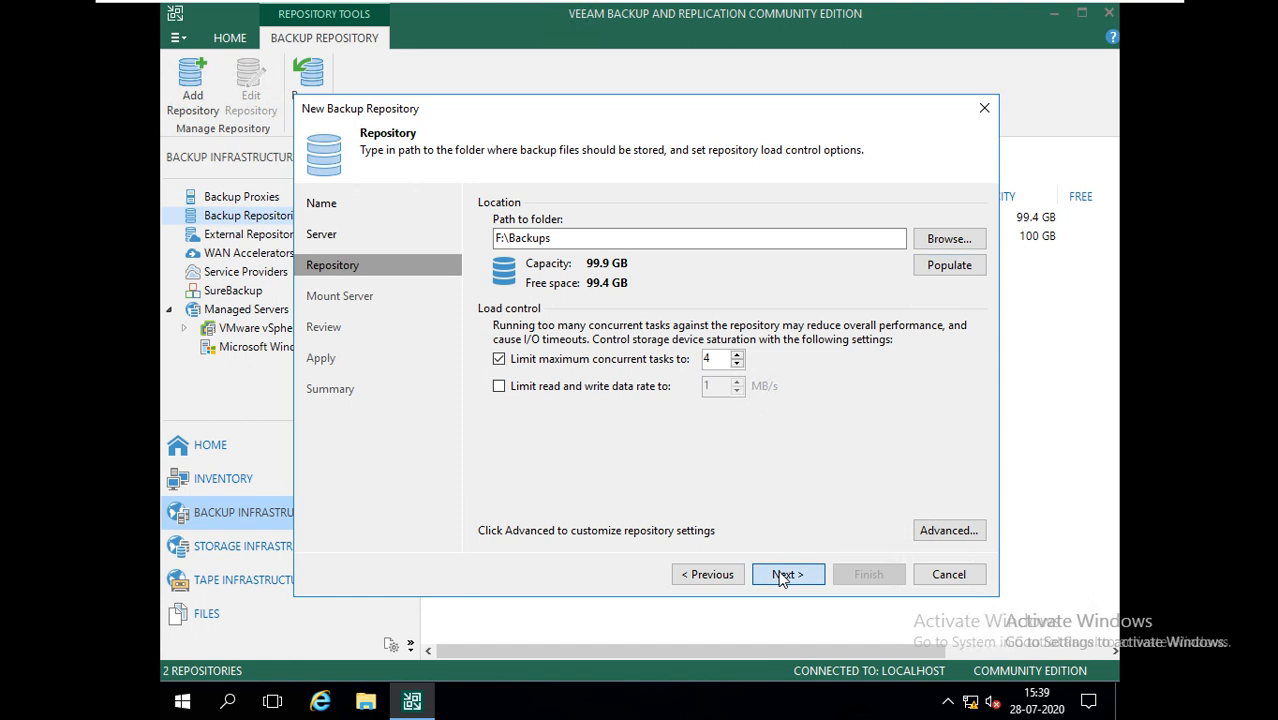
Accept the default mount server settings, apply the repository configuration with the vPower NFS and Mount Server components, and finish creating the repository
click(783, 577)
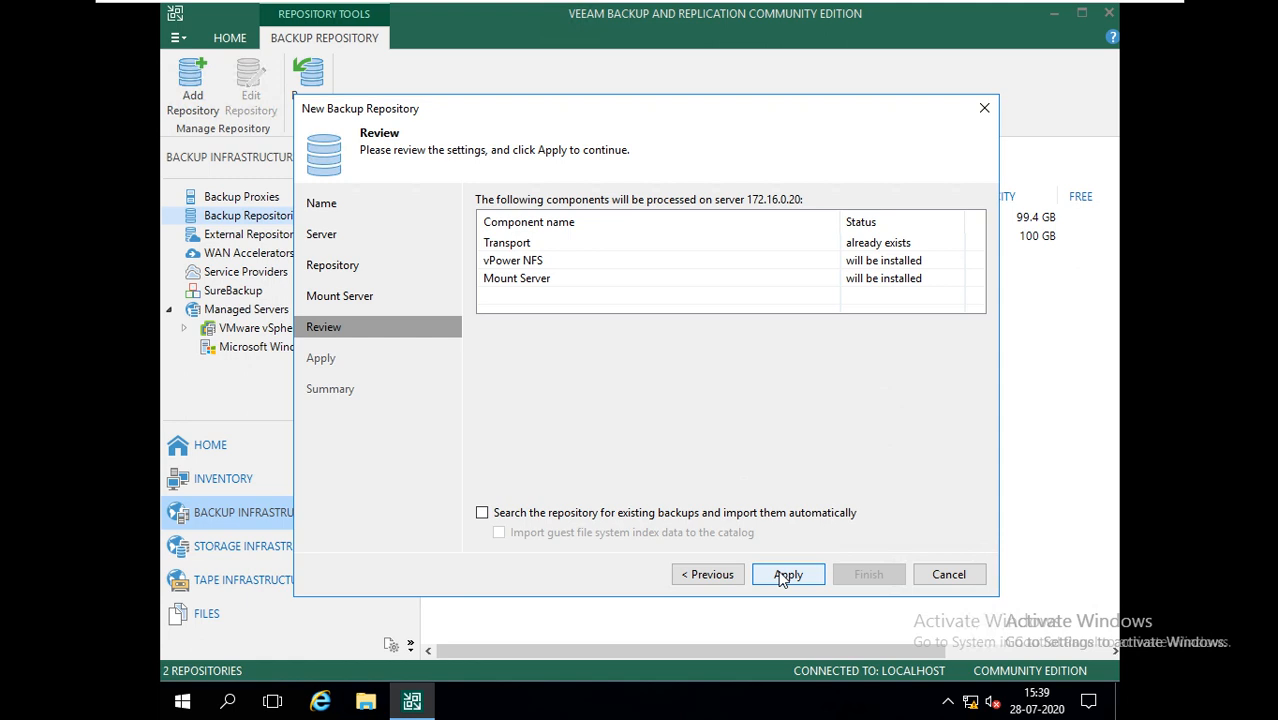
click(785, 576)
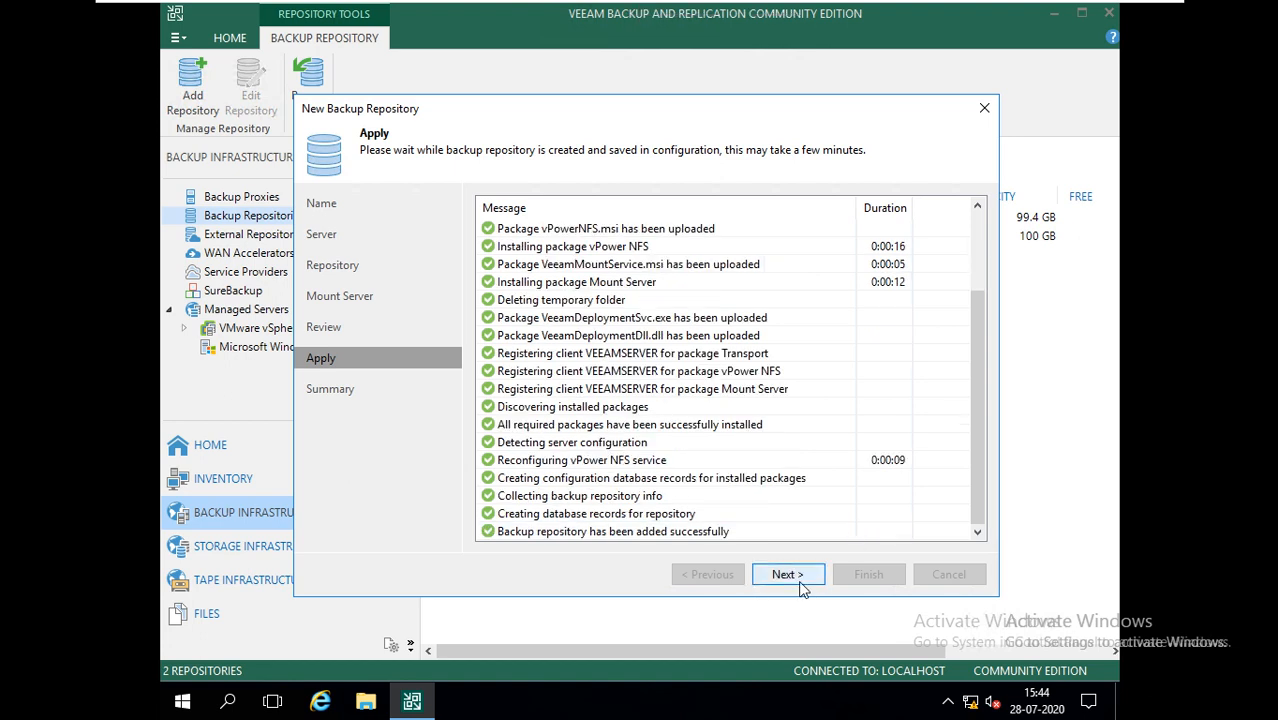
click(815, 578)
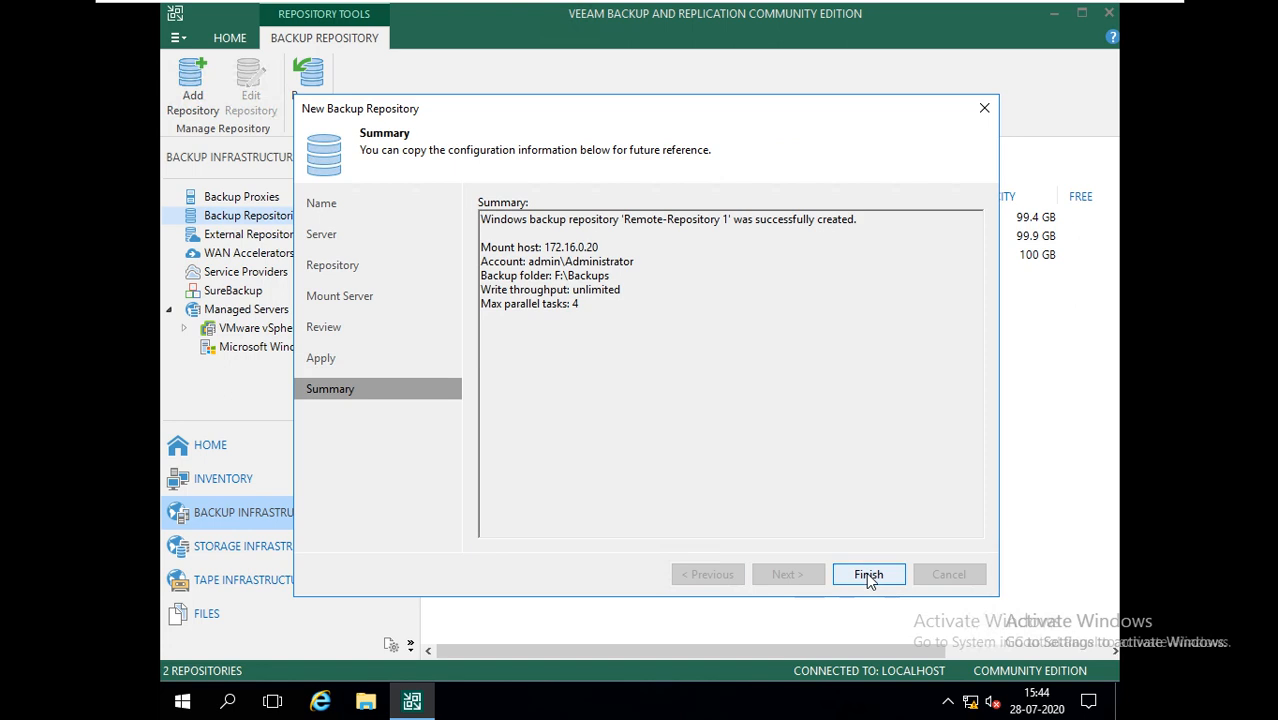
click(866, 575)
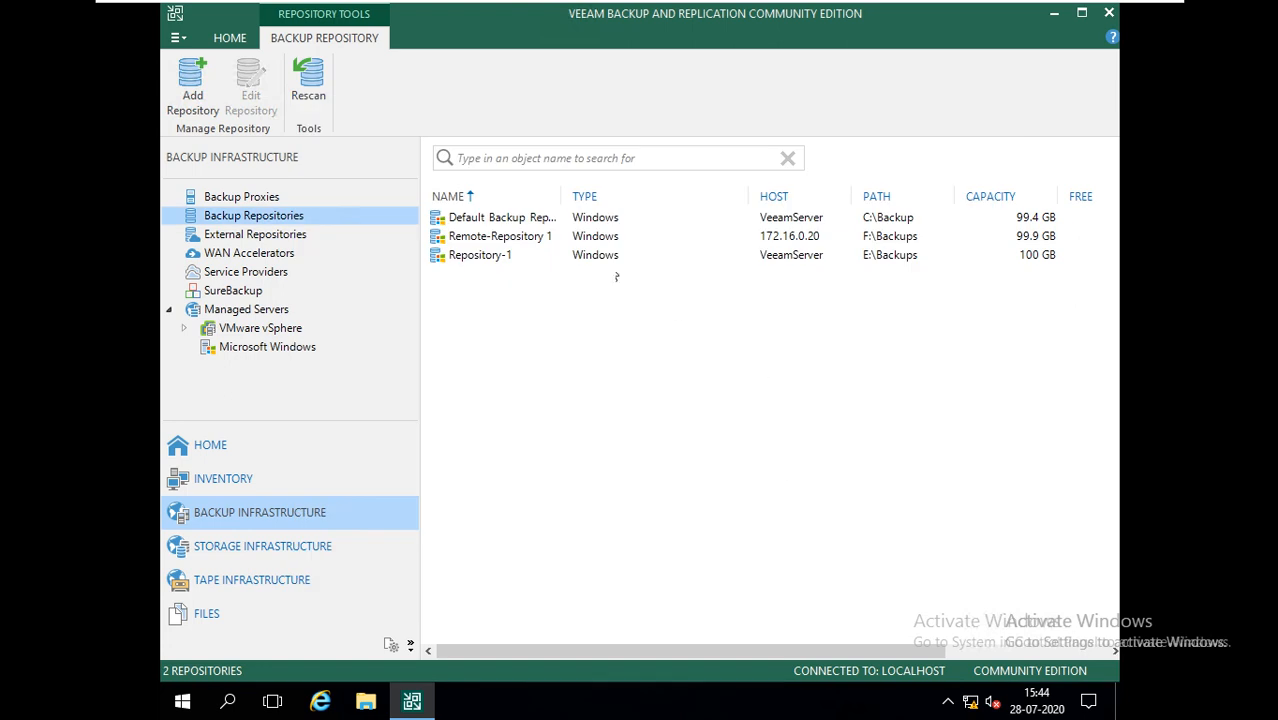
Check the entries for Remote-Repository 1 and Repository-1 in the backup repositories list
click(571, 240)
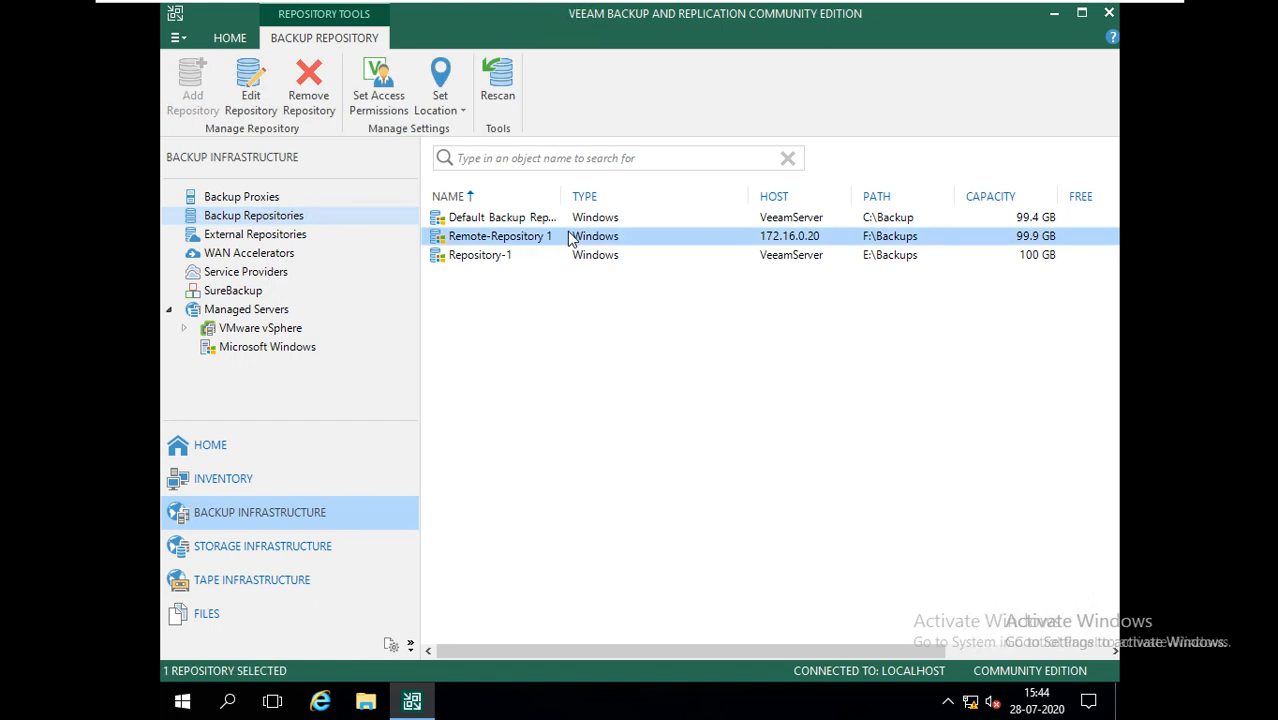
click(586, 260)
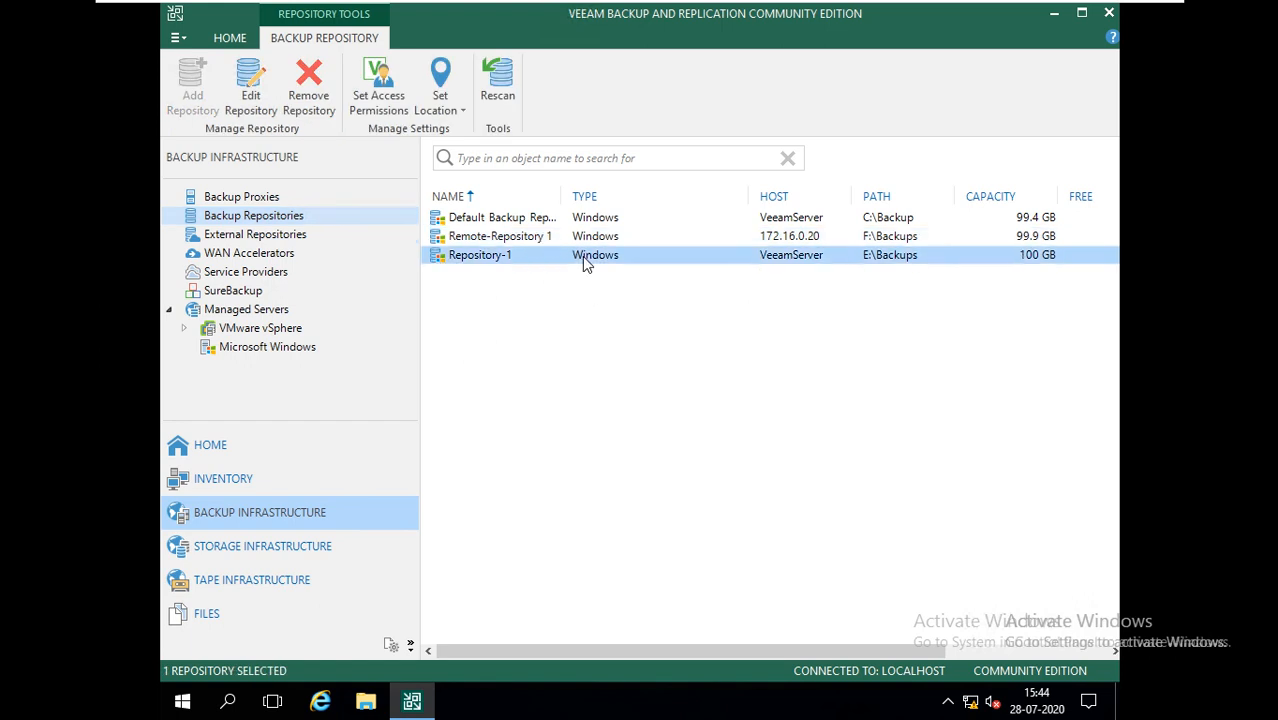